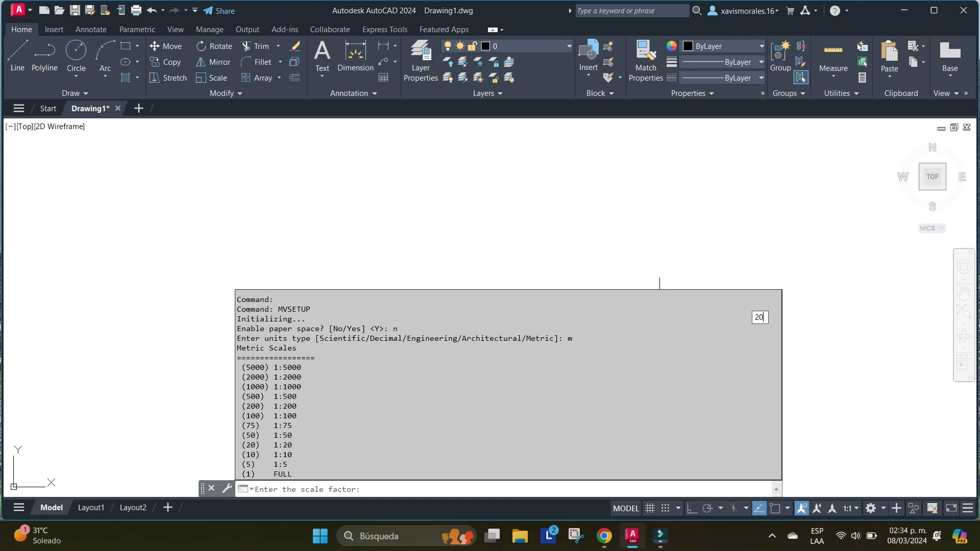
Finish the metric sheet setup at scale factor 20 with a paper width of 27.9 and a height of 21.6
type("27.9")
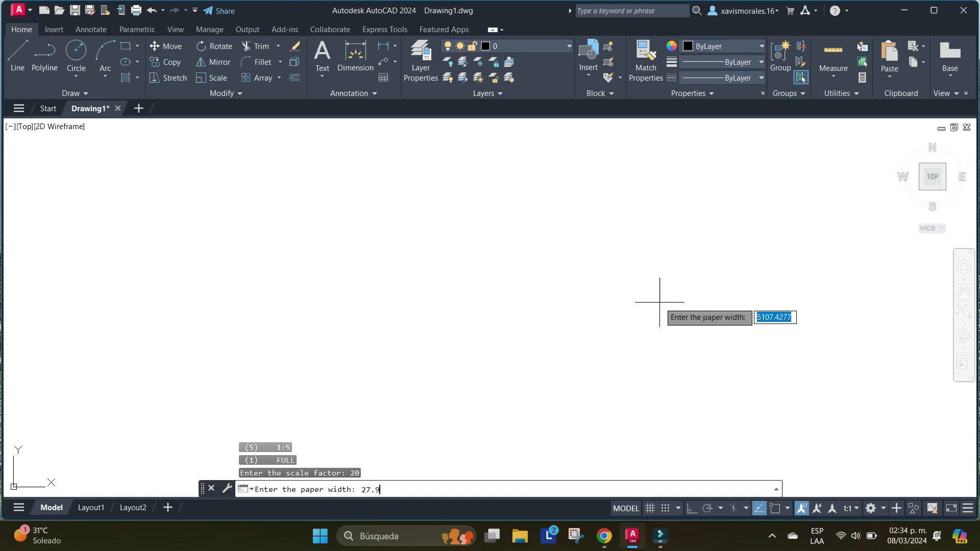
key("Return")
type("21.6")
key("Return")
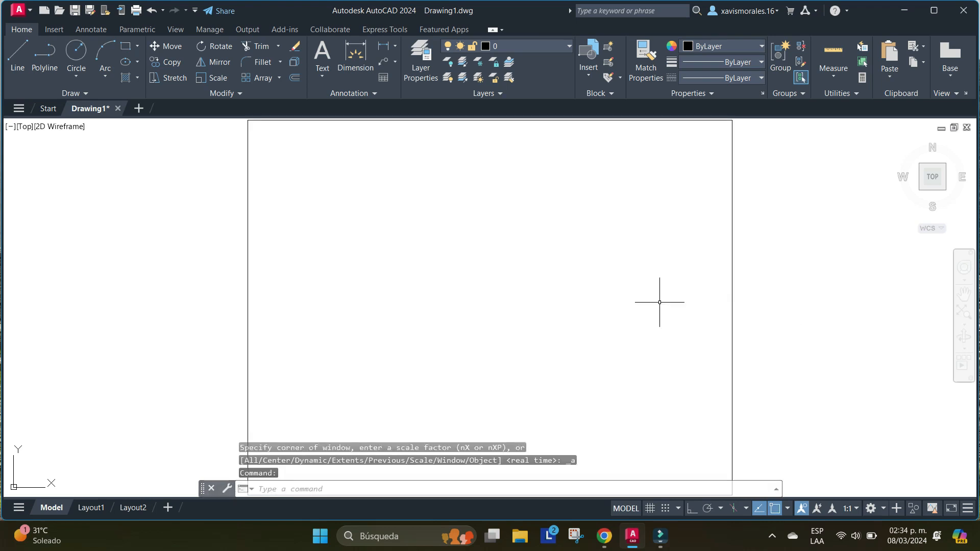
With Ortho on, draw a horizontal line 52 units to the right from the sheet's centre, followed by a 5-unit line upward
type("l")
key("Return")
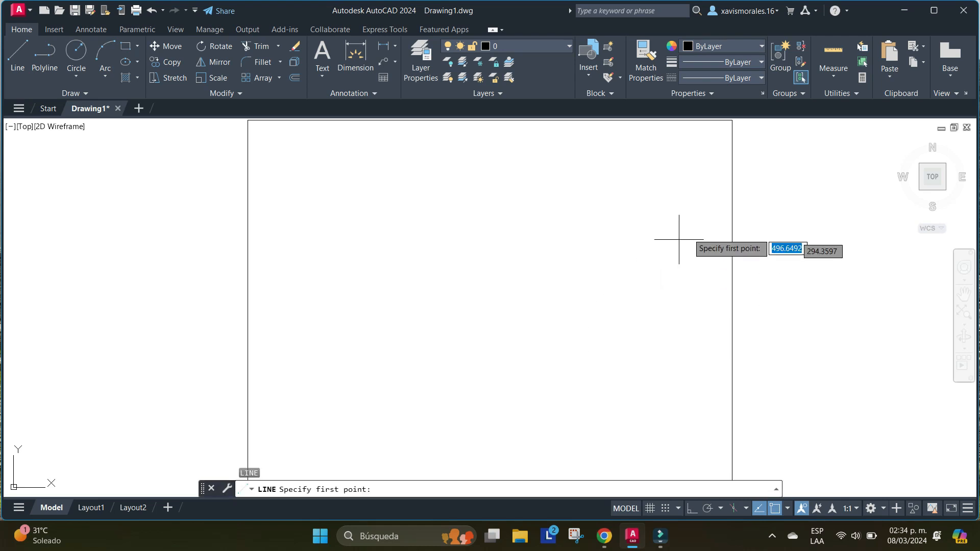
left_click(490, 308)
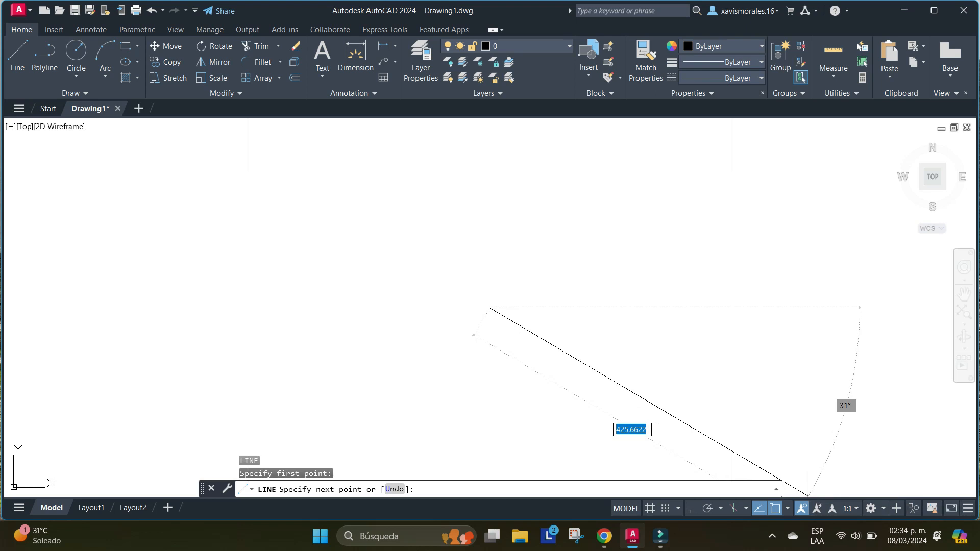
left_click(787, 508)
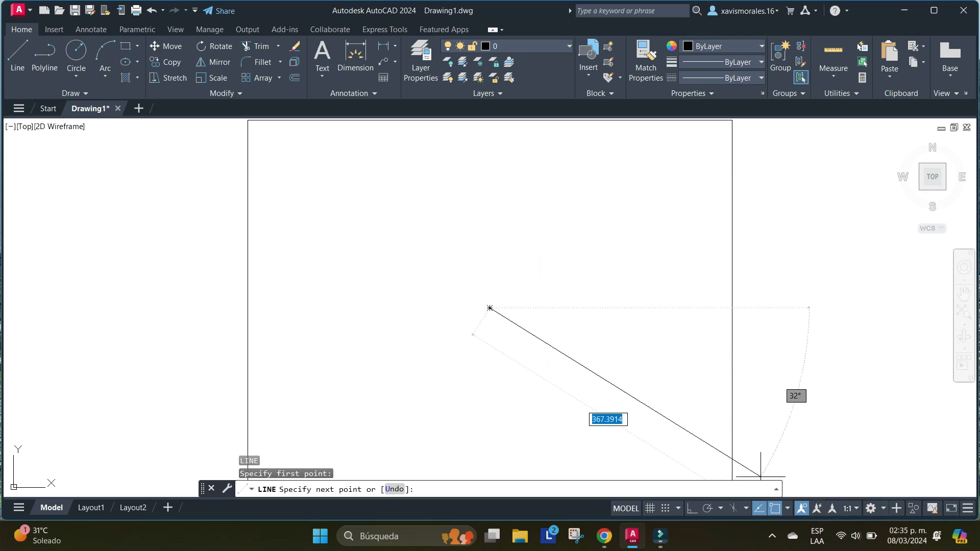
key("F8")
type("52")
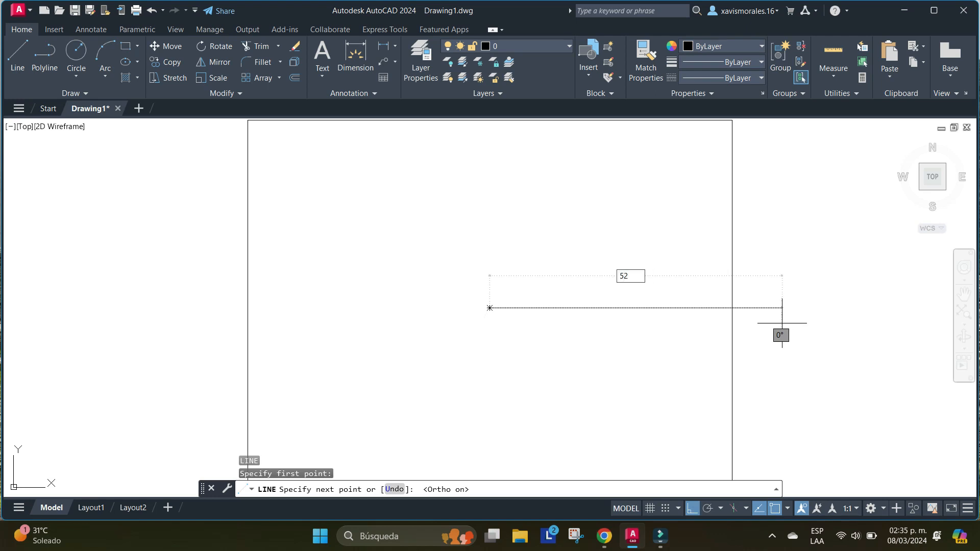
key("Return")
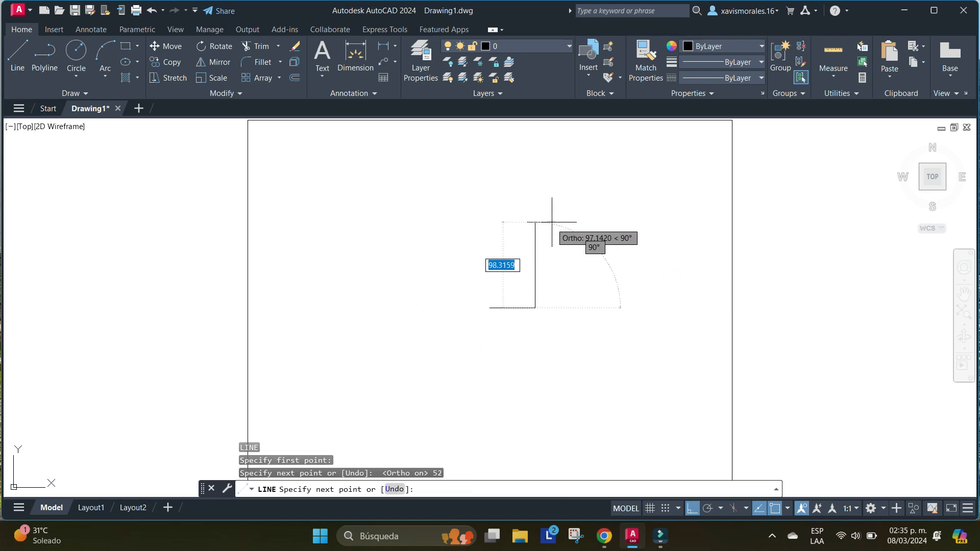
type("5")
key("Return")
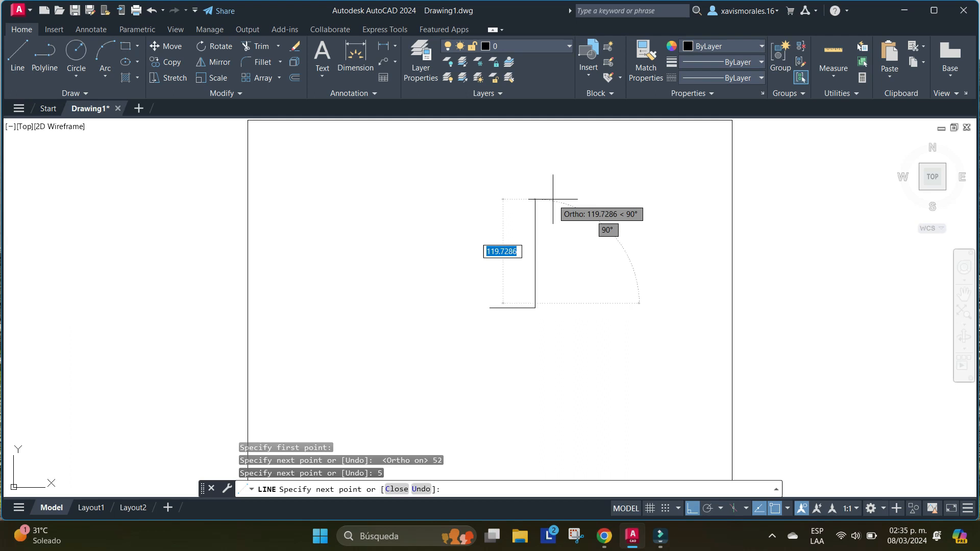
key("Return")
Move the 5-unit vertical line so its midpoint sits on the right end of the horizontal line
scroll(528, 291, "up", 6)
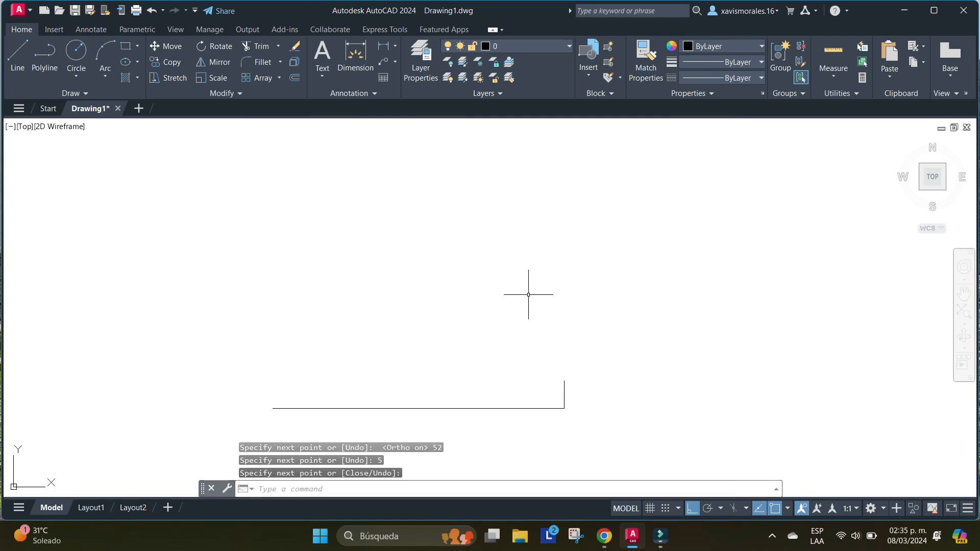
type("m")
key("Return")
left_click(536, 321)
left_click(587, 426)
key("Return")
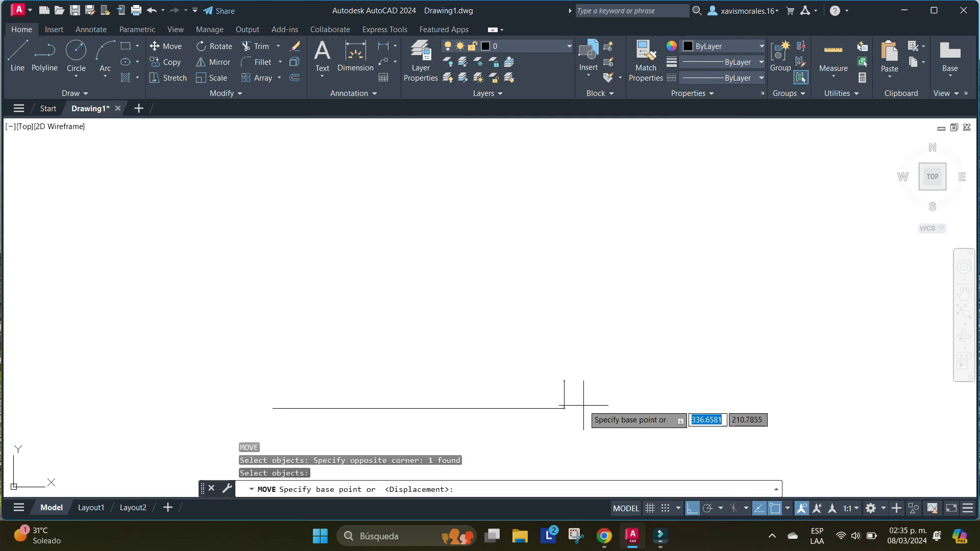
left_click(563, 392)
left_click(565, 409)
Copy the short vertical line with a displacement of -10,0
middle_click_drag(586, 376, 660, 231)
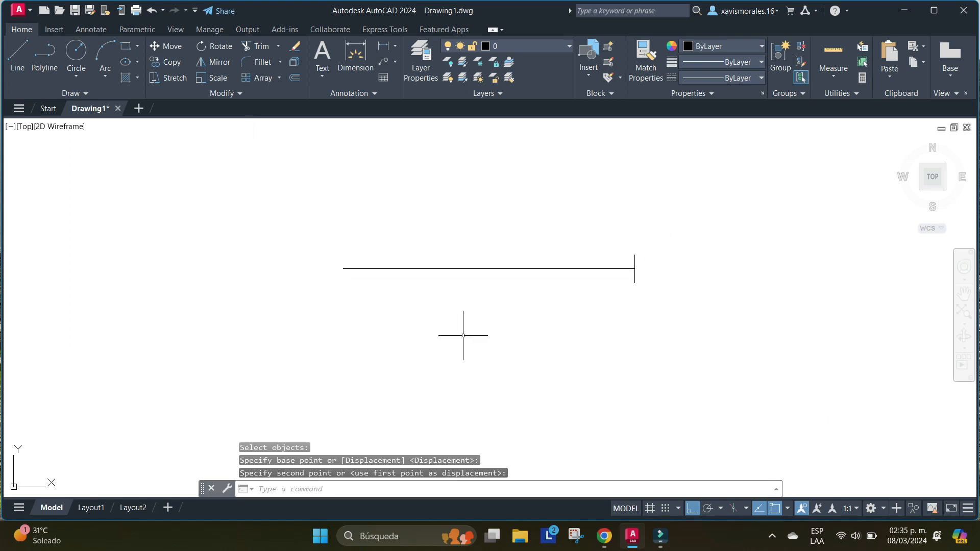
type("co")
key("Return")
left_click(623, 229)
left_click(641, 321)
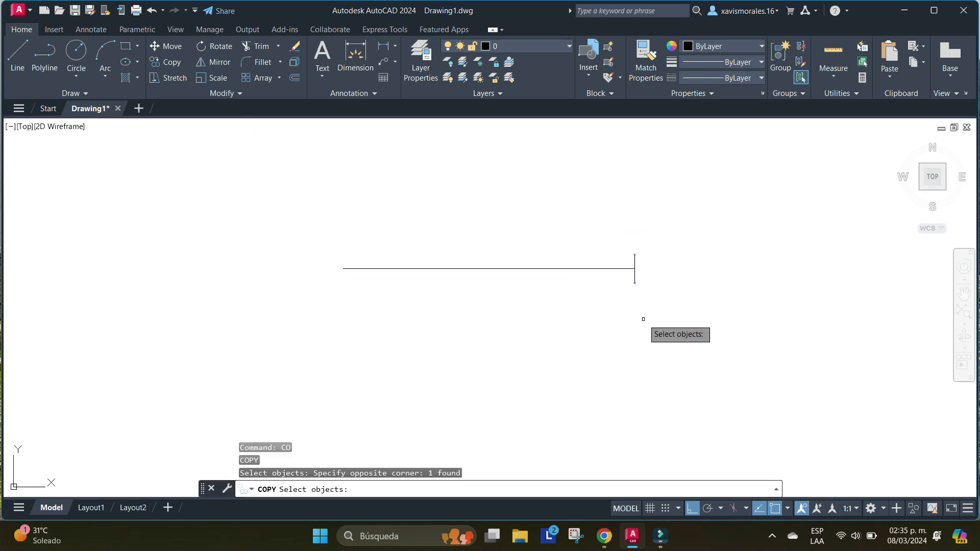
key("Return")
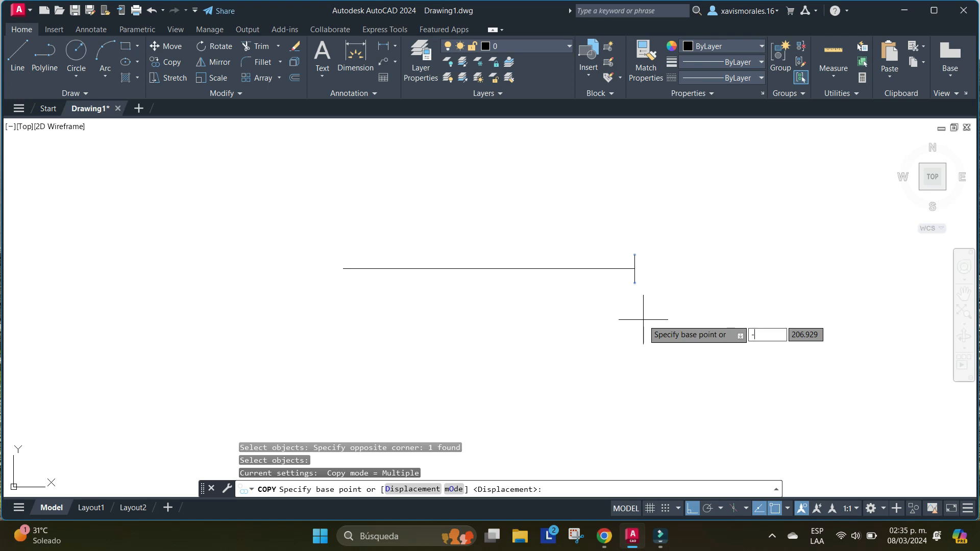
type("-10,0")
key("Return")
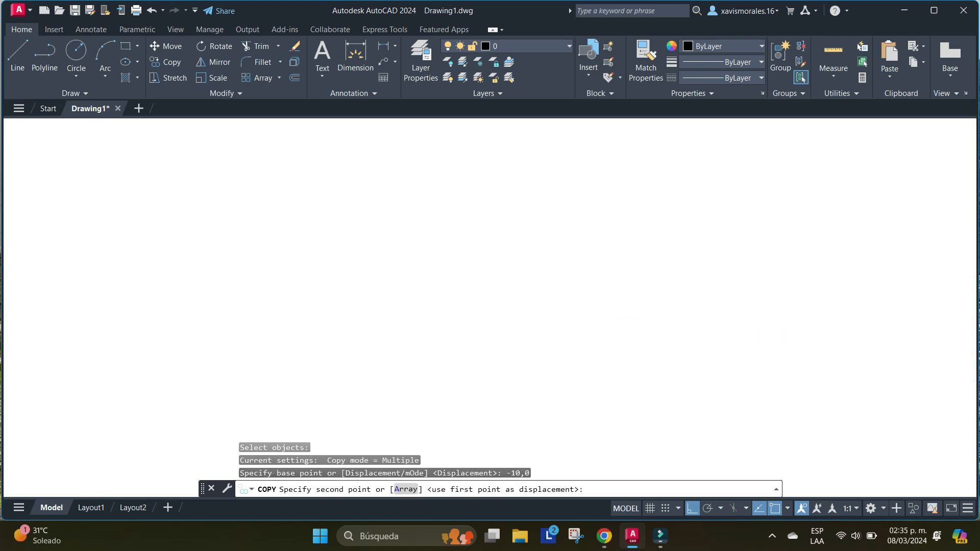
key("Return")
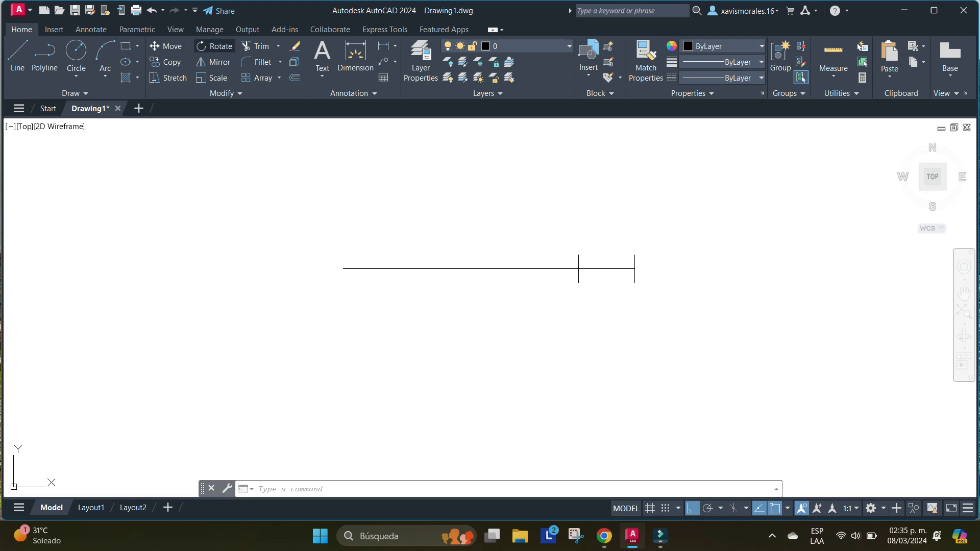
Rotate the copied vertical line 7.8 degrees about the left end of the horizontal line
left_click(215, 46)
left_click(544, 232)
left_click(622, 398)
key("Return")
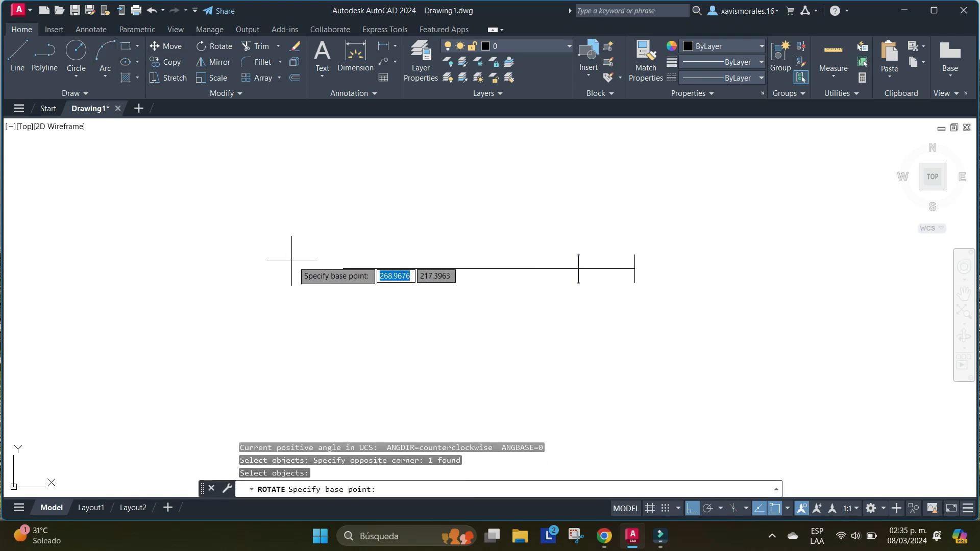
left_click(342, 268)
type("7.8")
key("Return")
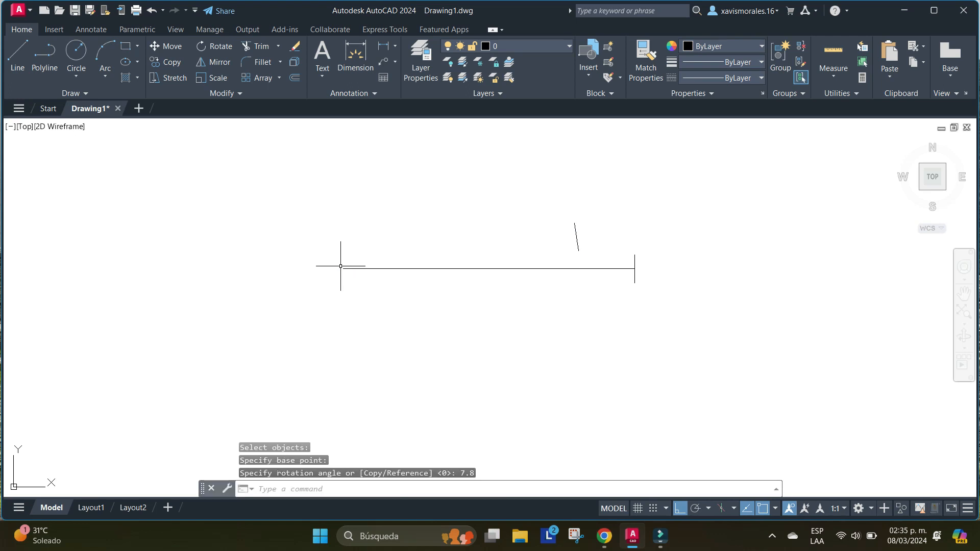
Draw the tooth's upper flank from the rotated line's lower end to the top of the end vertical line
type("l")
key("Return")
left_click(578, 251)
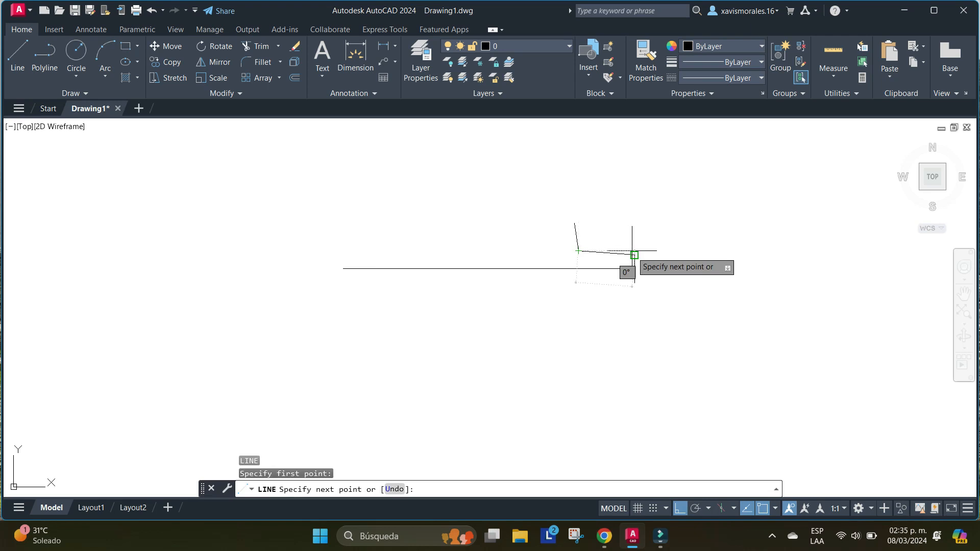
left_click(633, 254)
key("Return")
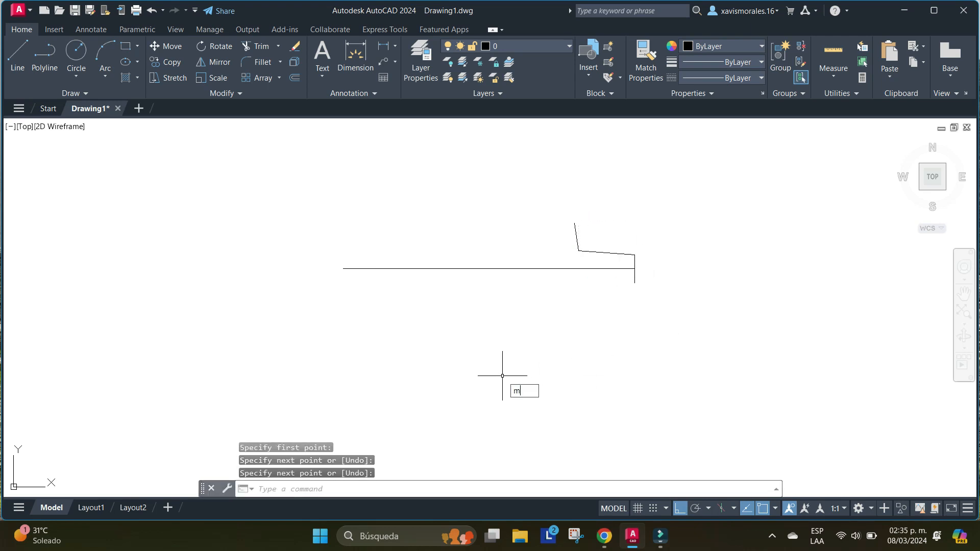
Mirror the sloped flank line across the horizontal line, keeping the original
type("mi")
key("Return")
left_click(605, 253)
key("Return")
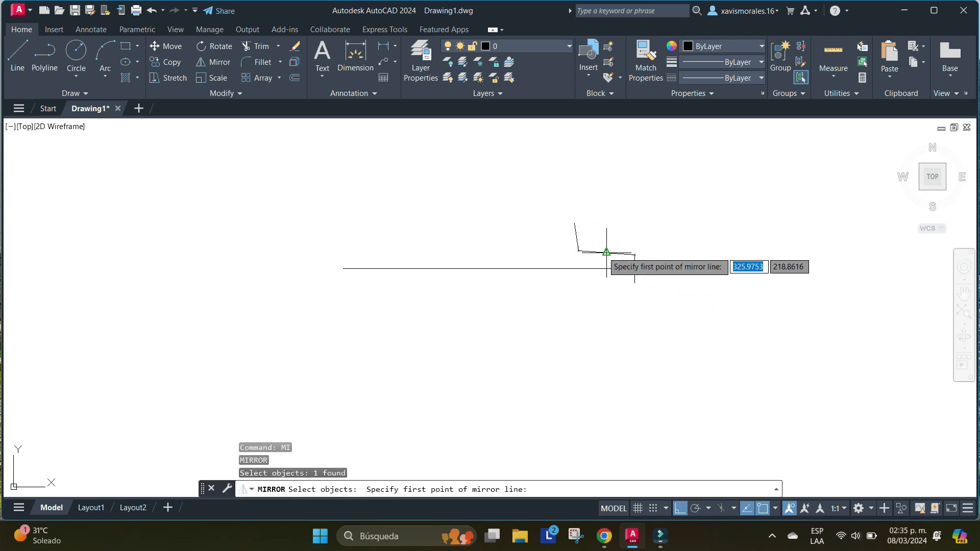
left_click(635, 267)
left_click(489, 268)
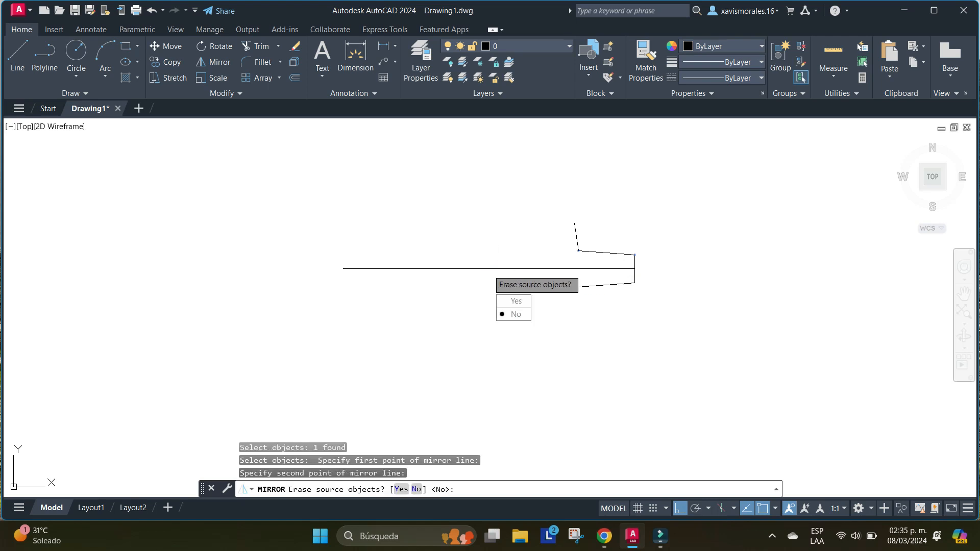
key("Return")
Create a polar array of the four tooth lines with 23 items, centred on the left end of the horizontal line
middle_click_drag(548, 226, 543, 247)
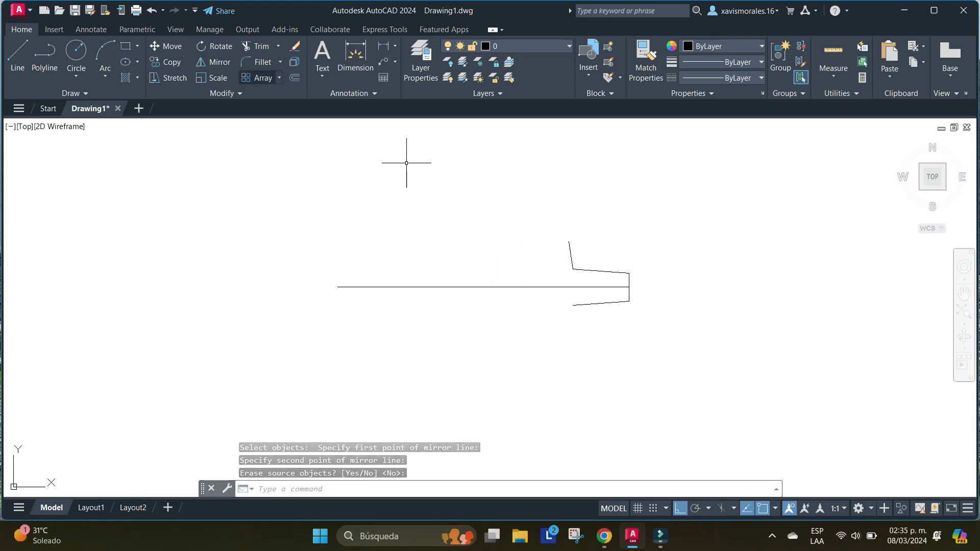
left_click(279, 77)
left_click(283, 149)
left_click(516, 210)
left_click(660, 347)
key("Return")
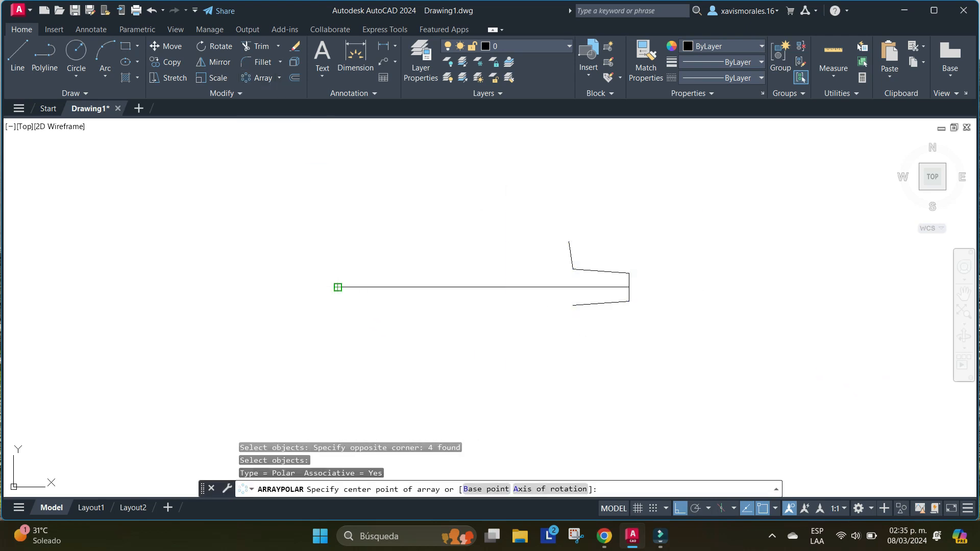
left_click(338, 286)
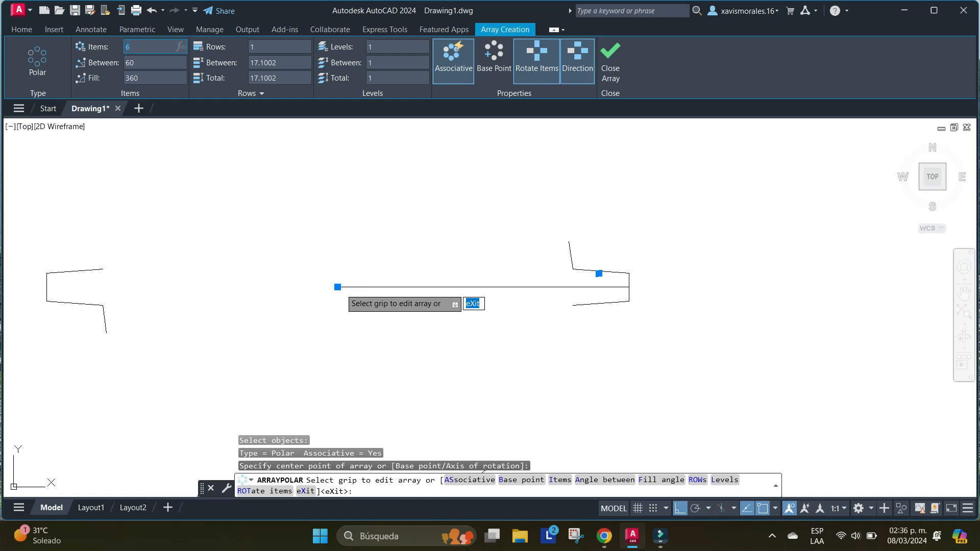
type("23")
key("Return")
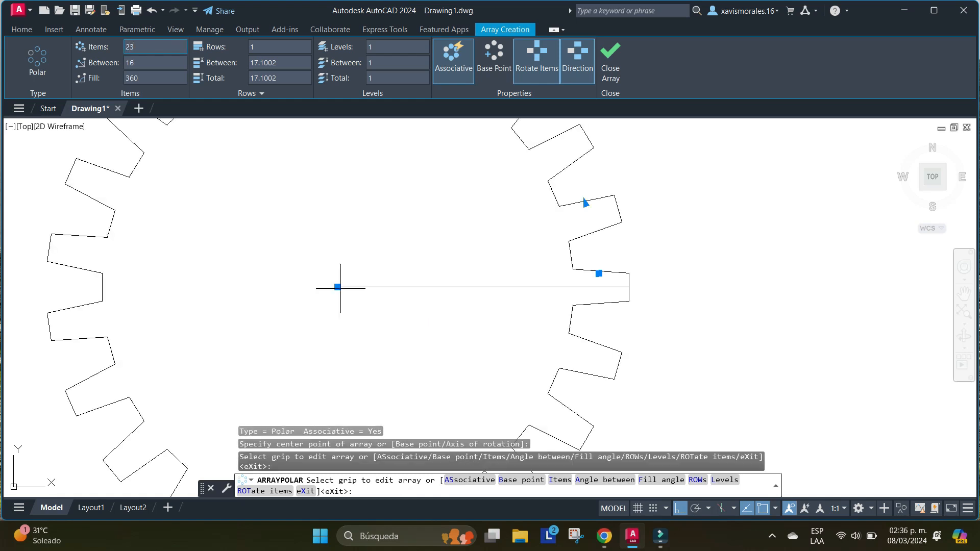
key("Return")
Explode the polar array of gear teeth into individual lines
scroll(427, 203, "down", 5)
middle_click_drag(428, 209, 430, 237)
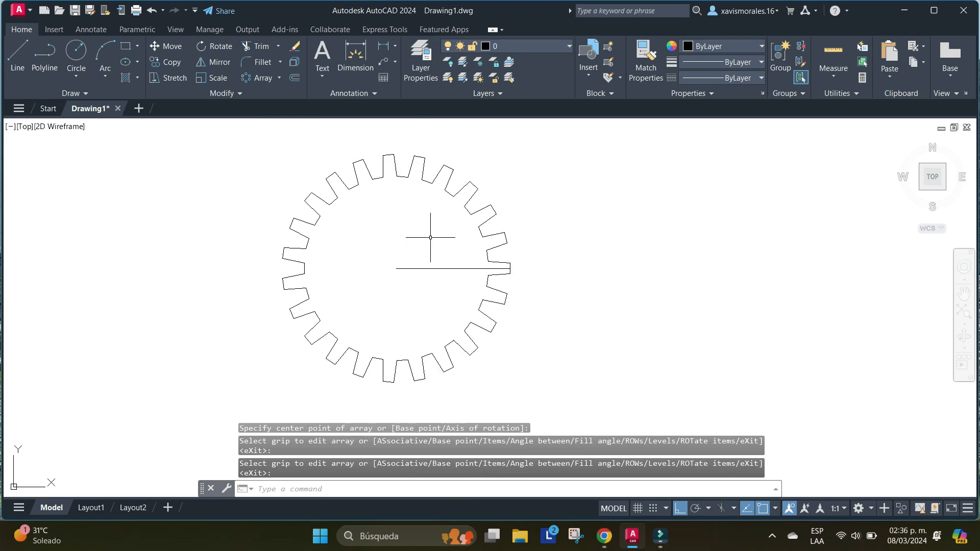
type("EX")
key("Down")
key("Return")
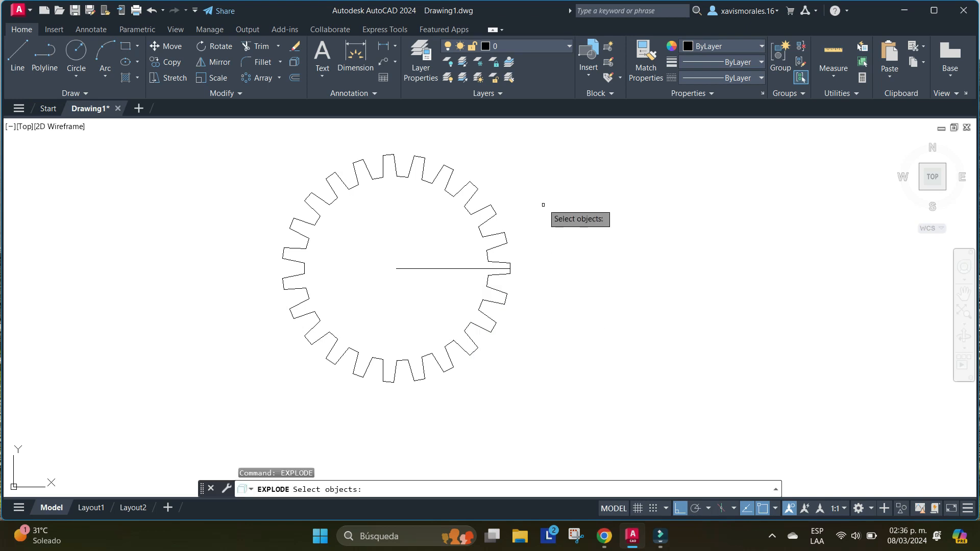
left_click(491, 216)
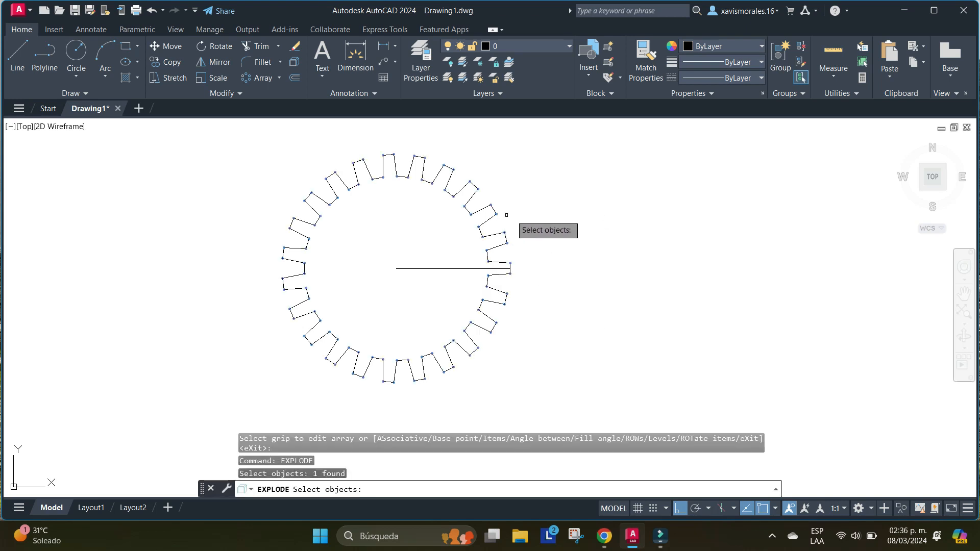
key("Return")
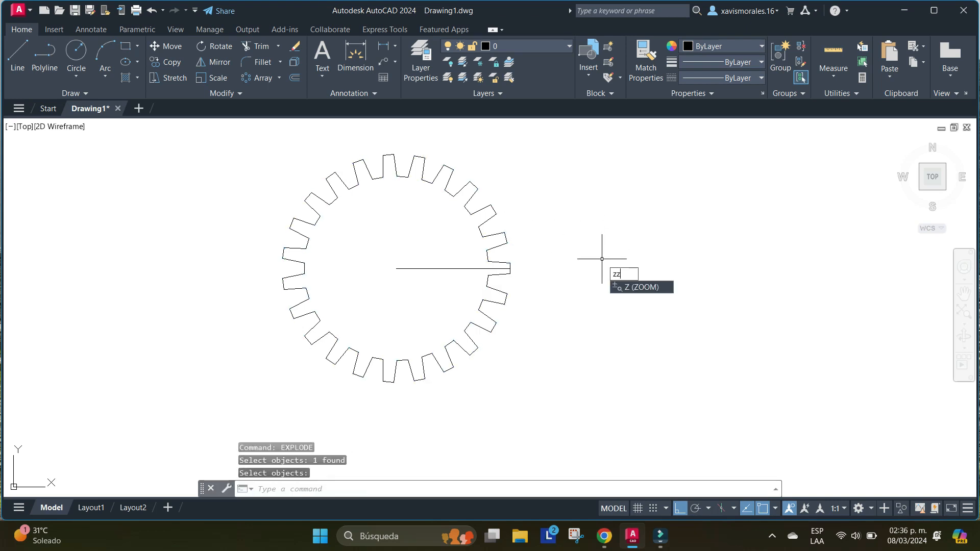
Examine up close how the root line meets the neighbouring tooth's flank just above the original tooth
key("Escape")
type("z")
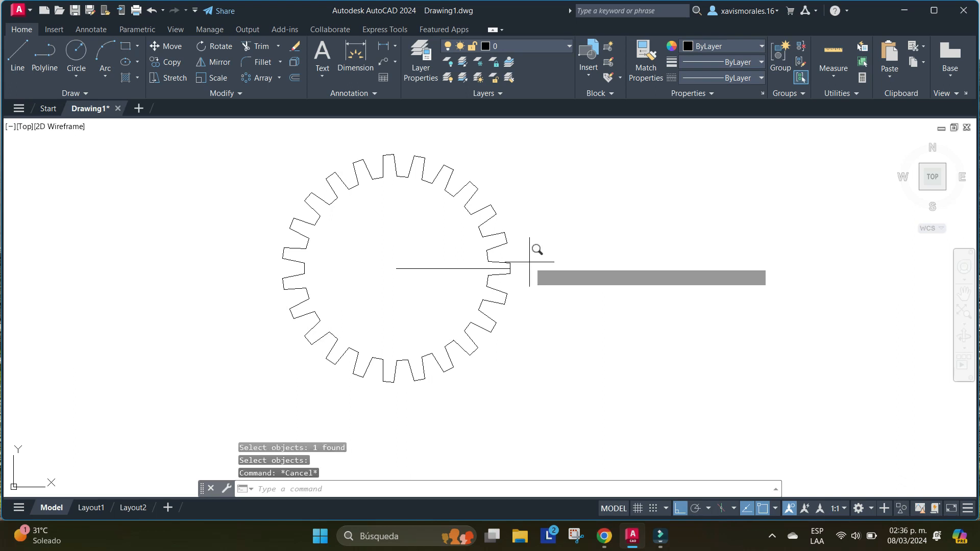
key("Return")
left_click(486, 251)
left_click(487, 251)
middle_click_drag(511, 258, 531, 333)
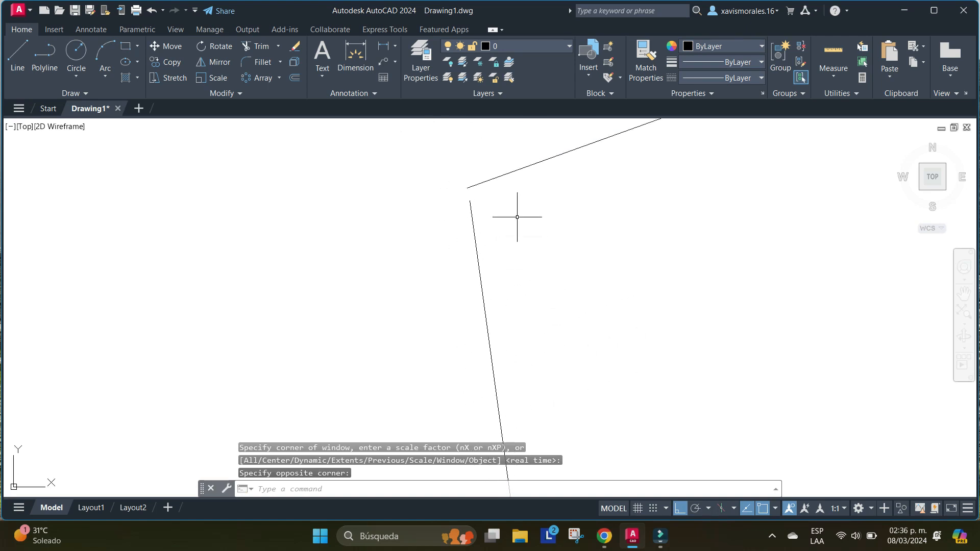
scroll(602, 280, "down", 6)
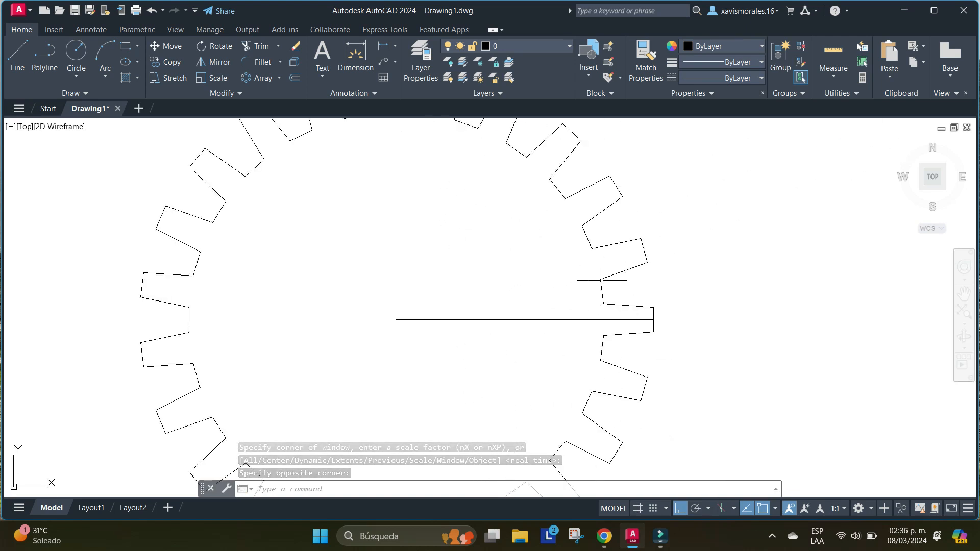
scroll(602, 281, "down", 2)
scroll(602, 280, "up", 2)
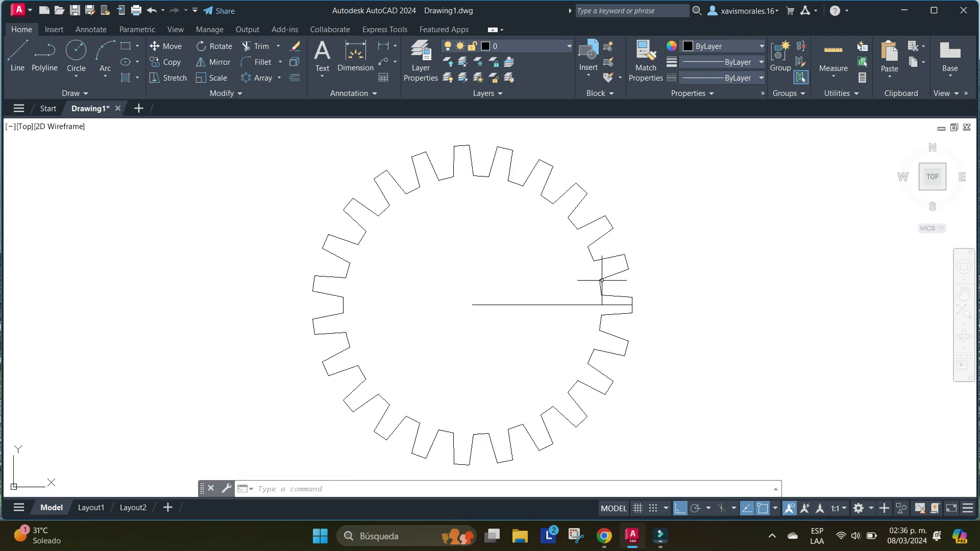
Erase the arrayed teeth around the gear, keeping the original tooth and the root and flank lines just above it
type("e")
key("Return")
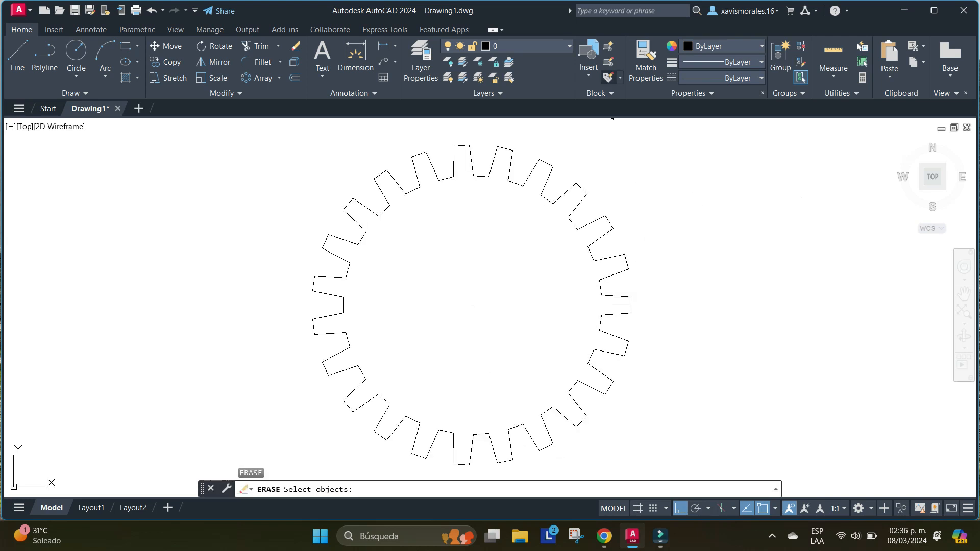
left_click(651, 129)
left_click(251, 259)
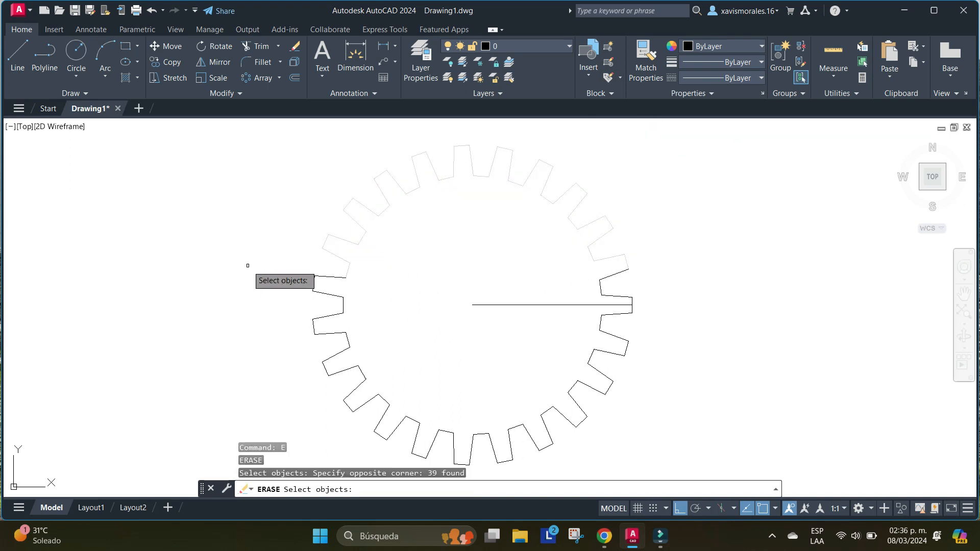
left_click(357, 265)
left_click(241, 429)
left_click(652, 321)
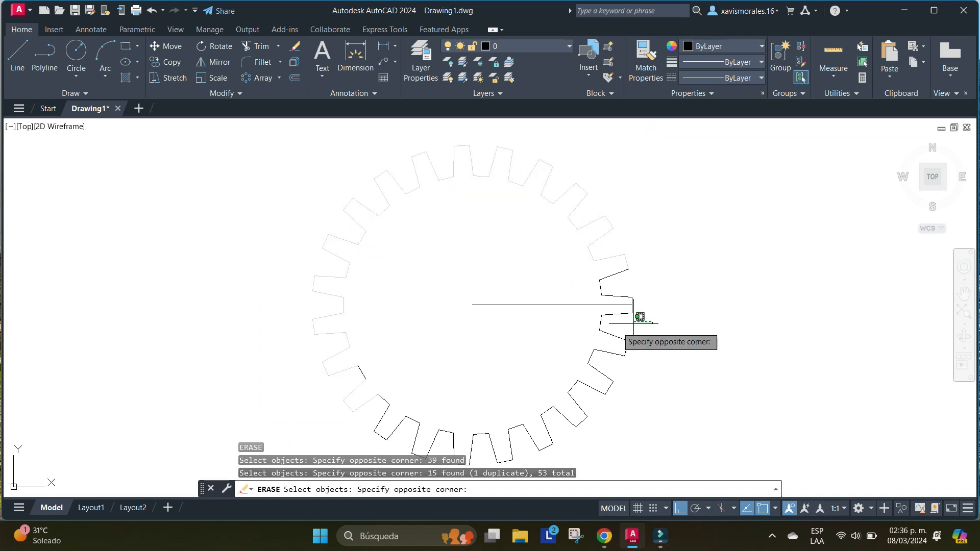
middle_click_drag(323, 405, 326, 373)
left_click_drag(326, 373, 313, 428)
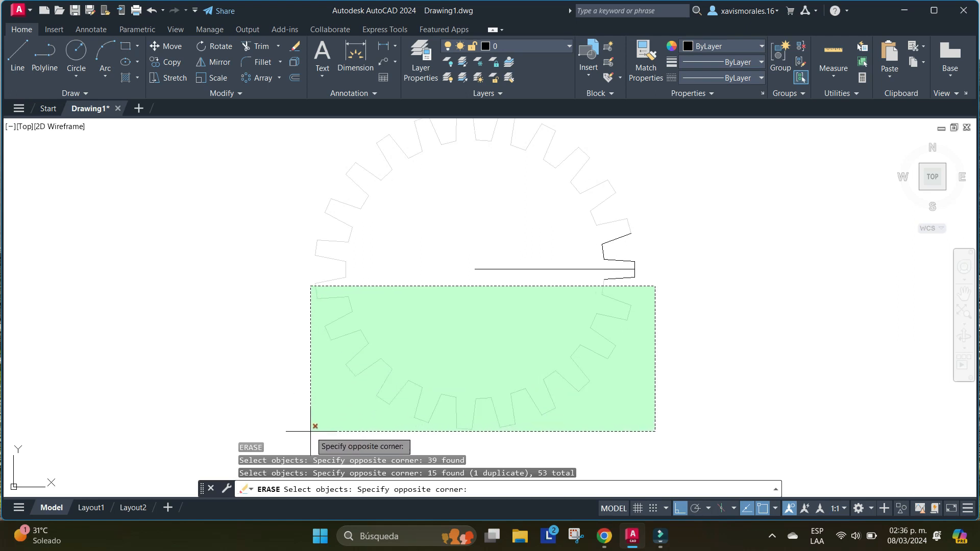
left_click(313, 429)
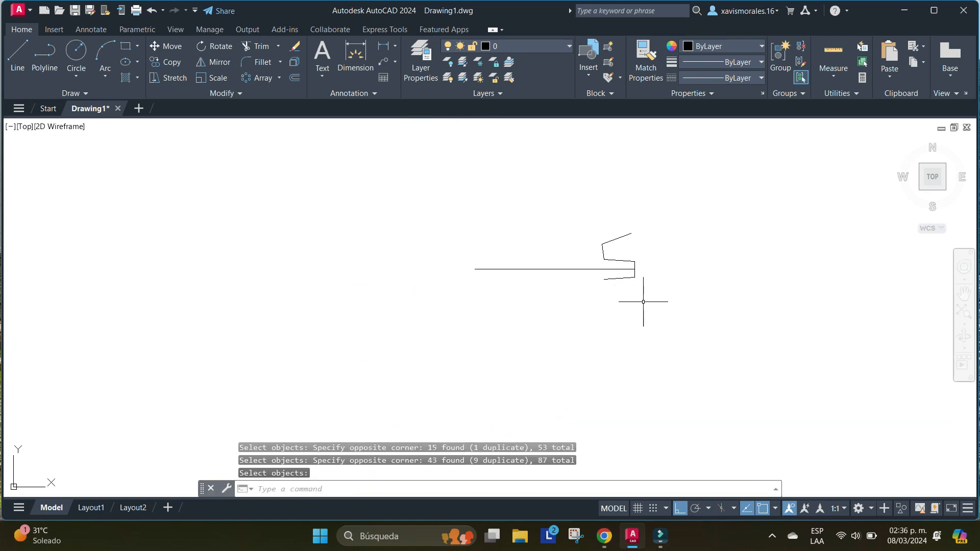
Erase the short root line joining the original tooth to the neighbouring tooth's flank above it
key("Return")
left_click(603, 253)
key("Return")
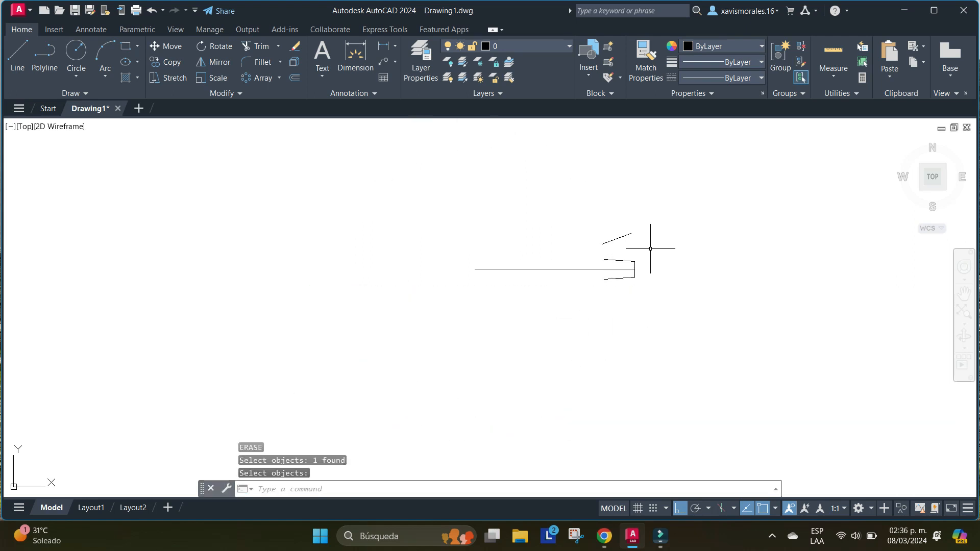
Draw a new root line from the inner end of the neighbouring flank to the inner end of the original tooth's upper flank
type("l")
key("Return")
scroll(607, 234, "up", 6)
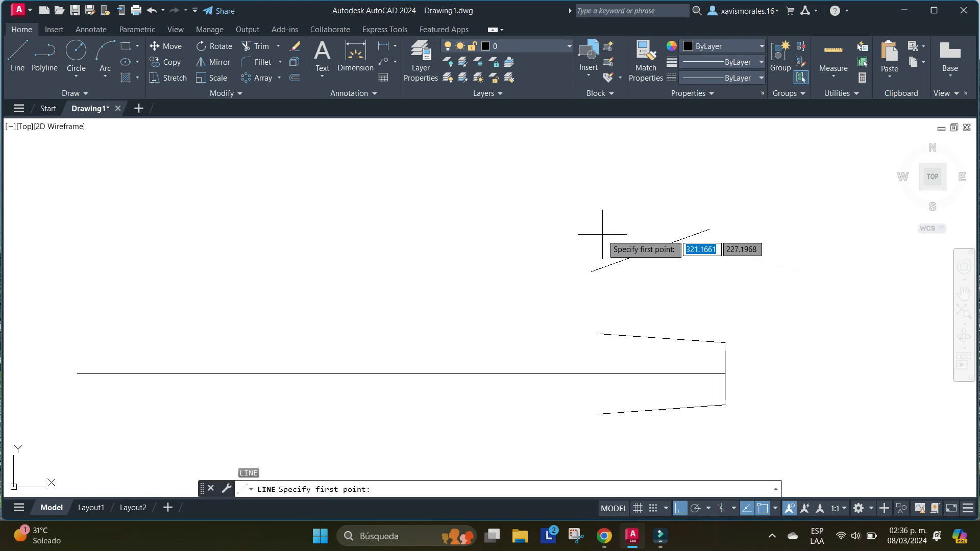
left_click(591, 272)
left_click(599, 335)
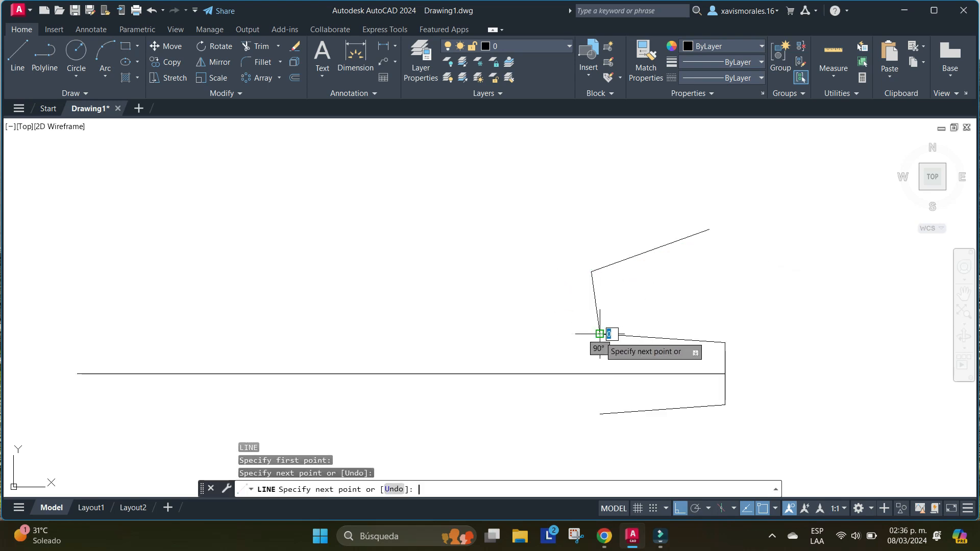
key("Return")
Erase the neighbouring tooth's remaining flank line above the new root line
key("Return")
left_click(717, 220)
left_click(680, 271)
scroll(658, 227, "down", 4)
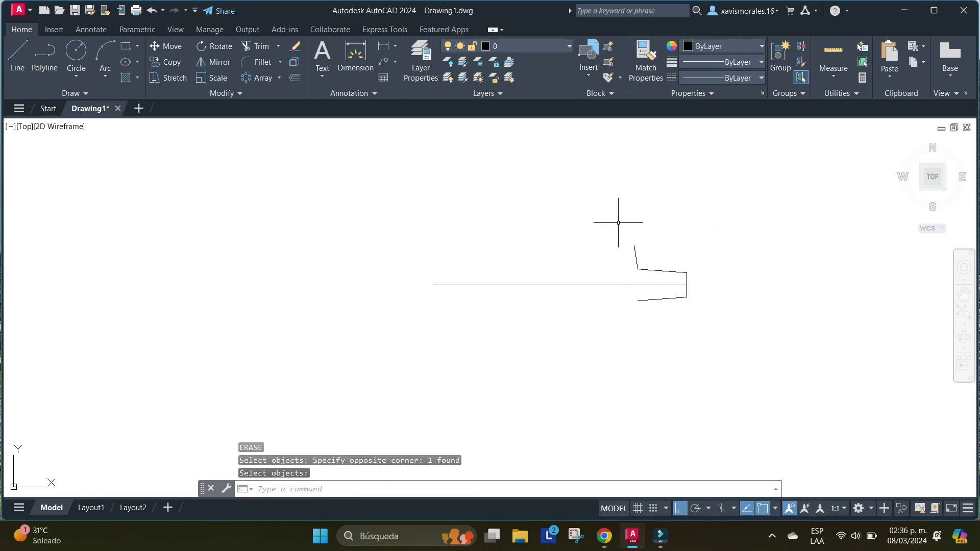
Create a polar array of the tooth and its new root line with 23 items, centred on the left end of the horizontal line
left_click(261, 78)
left_click(632, 233)
left_click(718, 344)
key("Return")
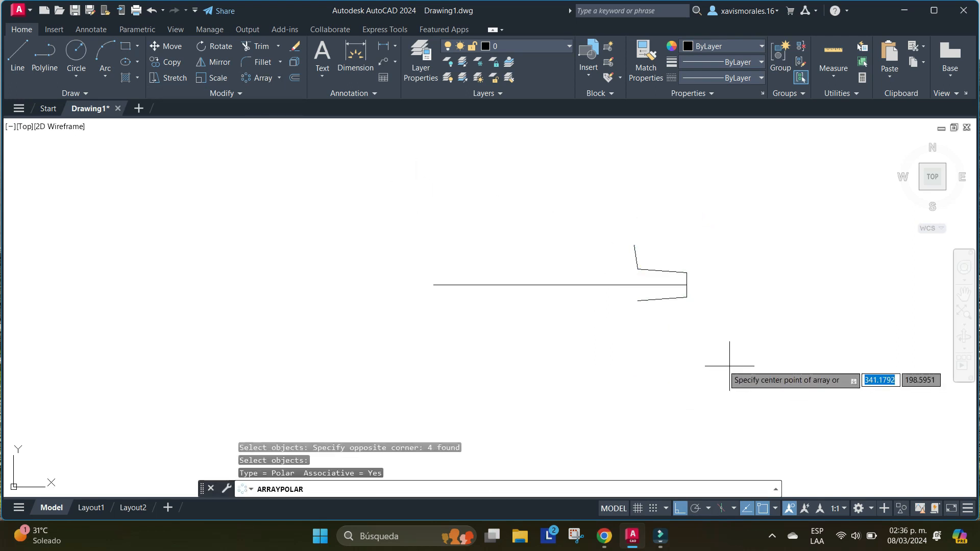
left_click(433, 285)
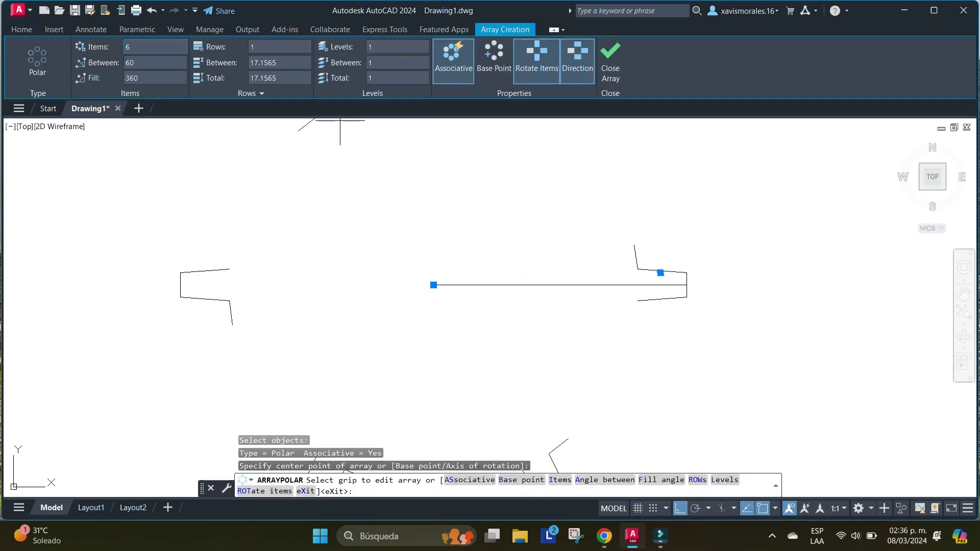
type("23")
key("Return")
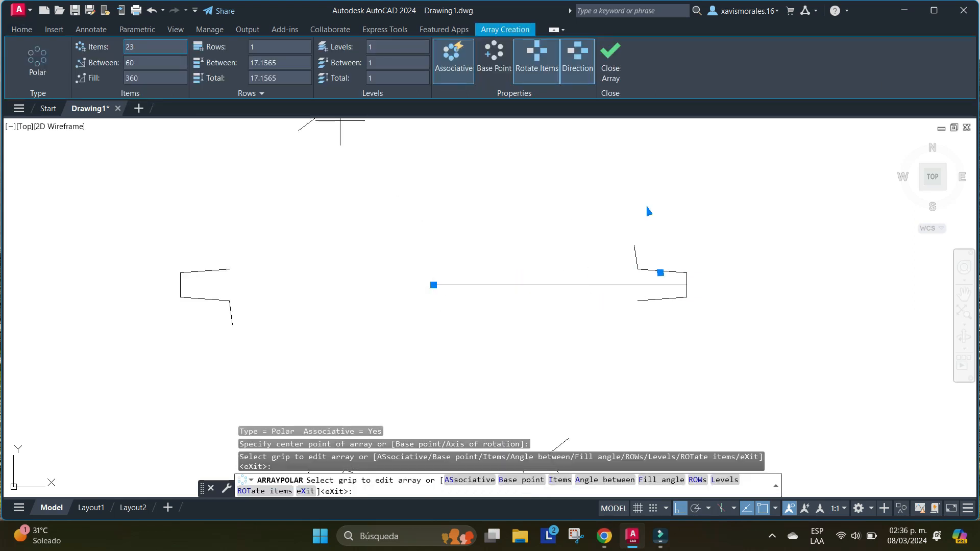
key("Return")
scroll(524, 247, "down", 4)
type("ex")
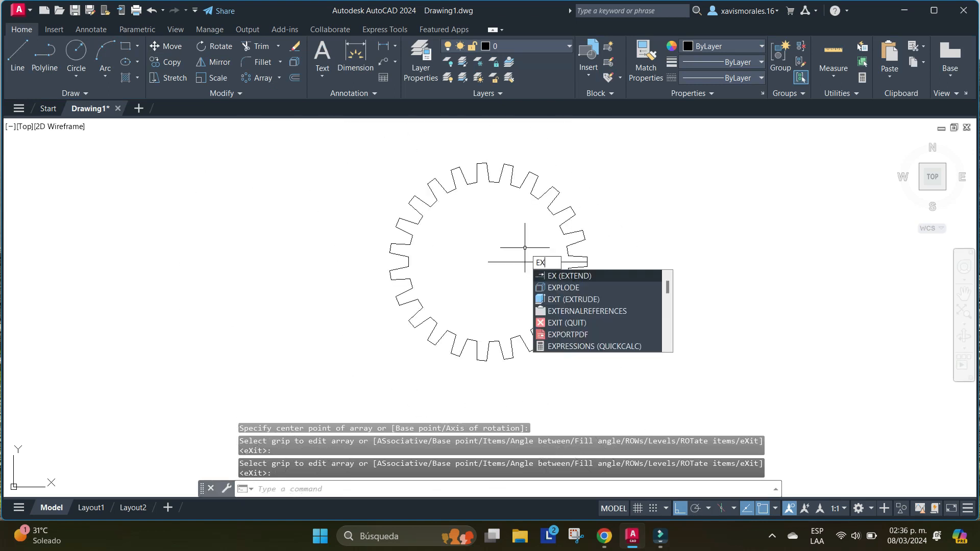
key("Return")
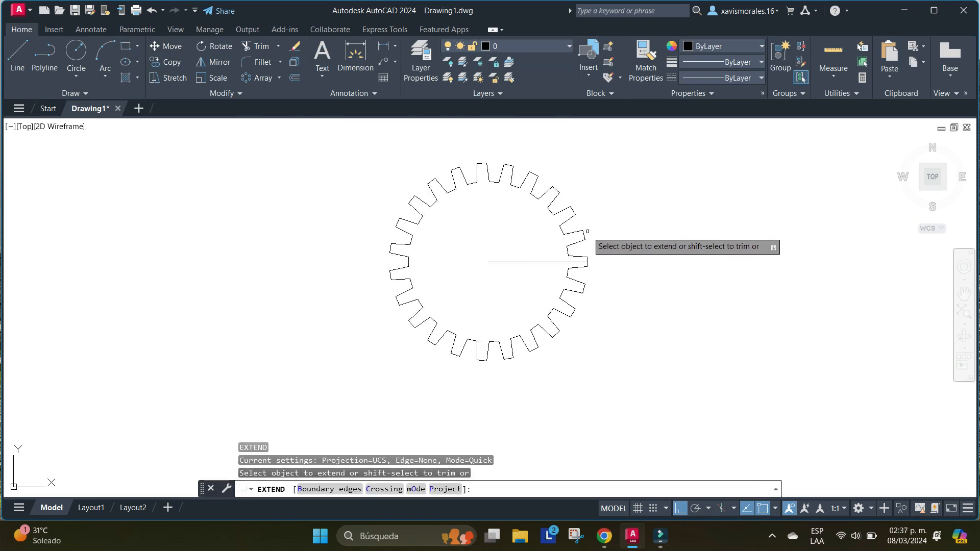
key("Escape")
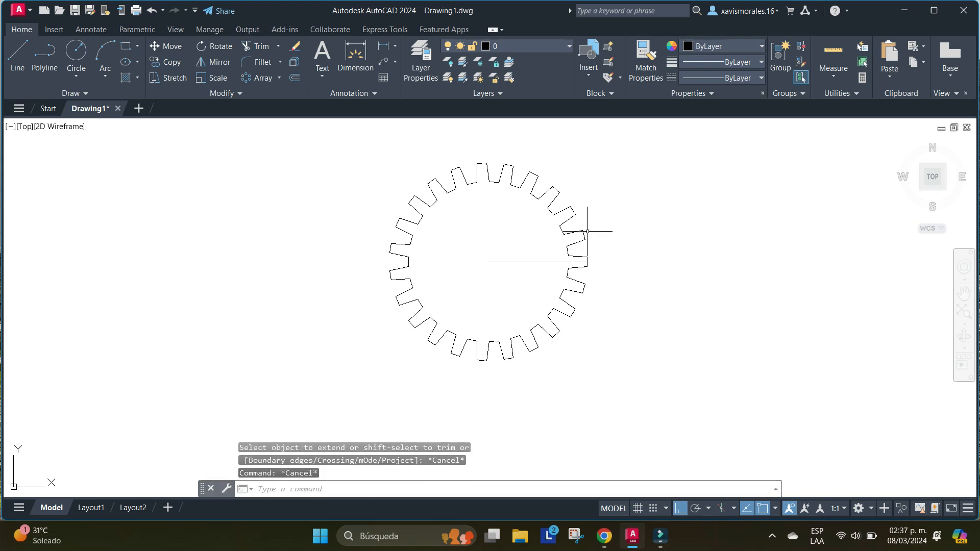
Explode the new polar array of gear teeth into individual lines
type("ex")
key("Down")
key("Return")
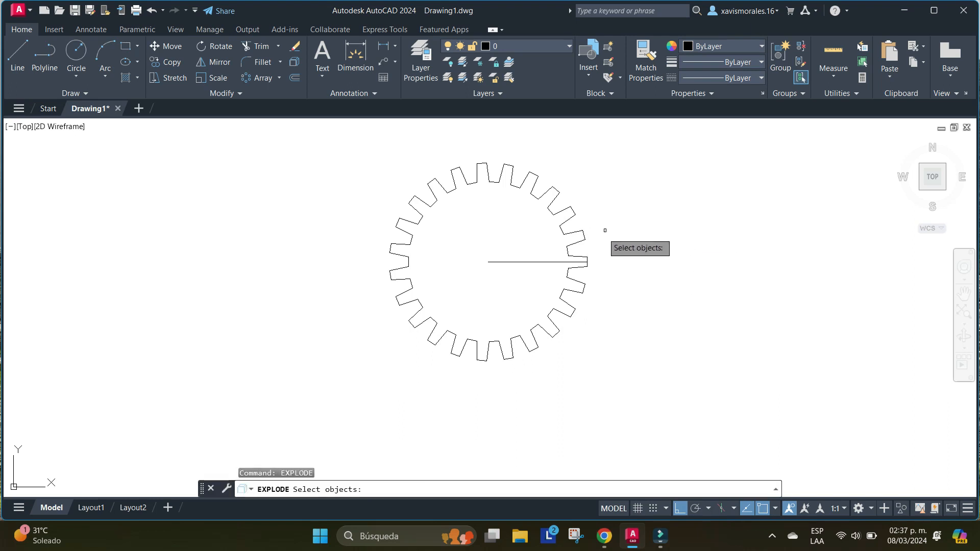
left_click(584, 240)
key("Return")
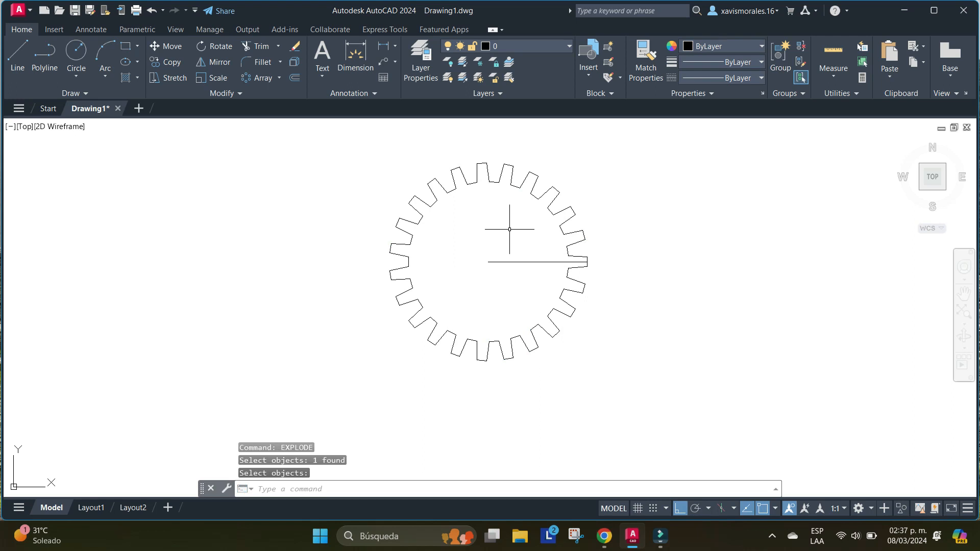
Convert the closed outline of the gear teeth into a region
type("region")
key("Return")
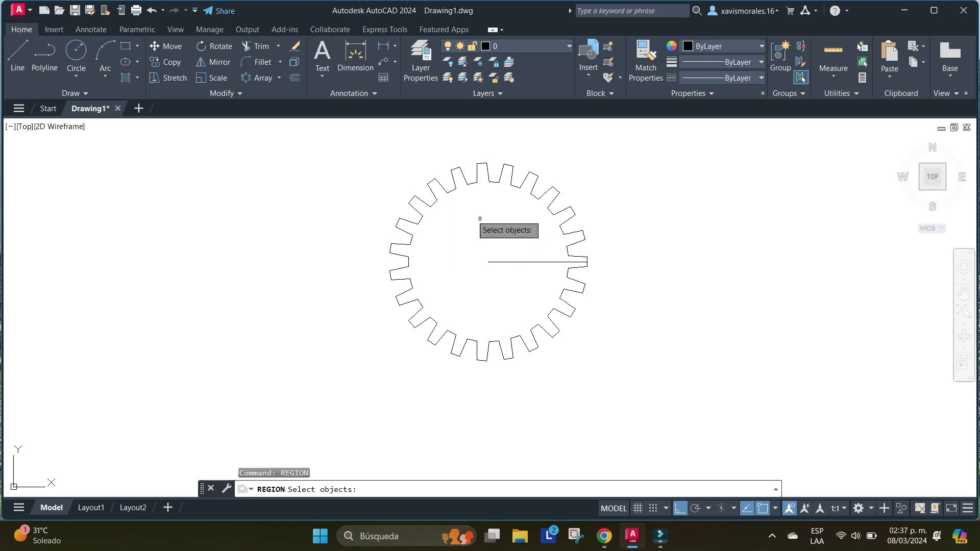
left_click(361, 148)
left_click(623, 317)
key("Return")
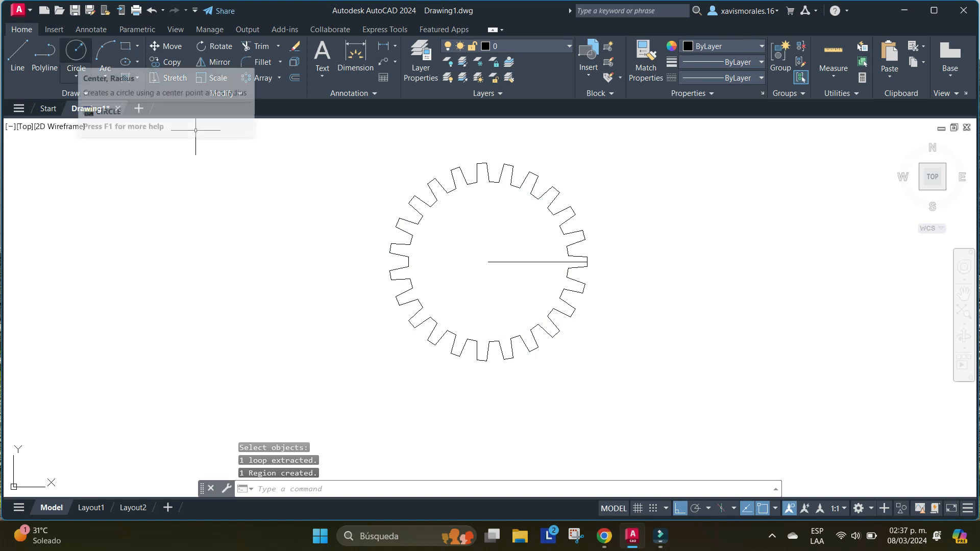
Draw a circle of radius 35 centred on the left end of the horizontal line
left_click(76, 51)
left_click(488, 262)
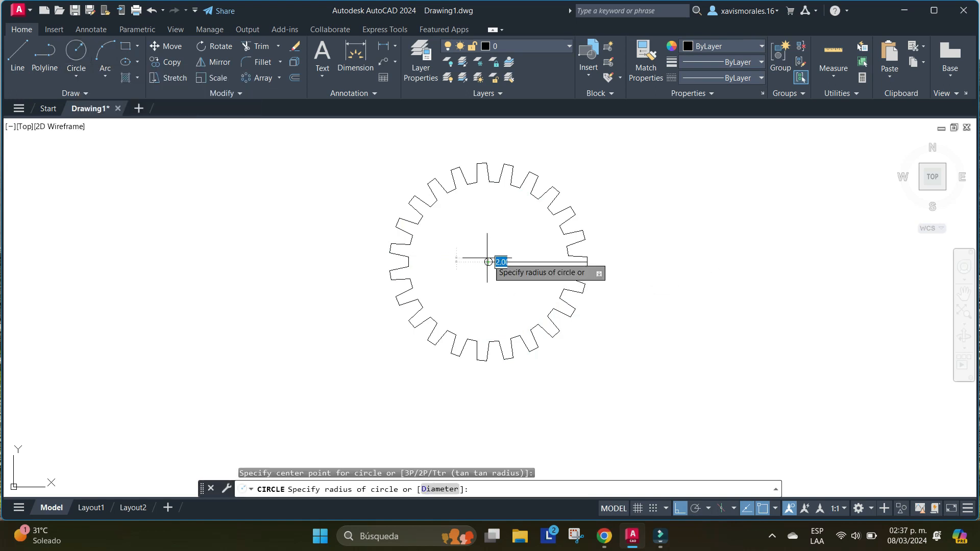
type("35")
key("Return")
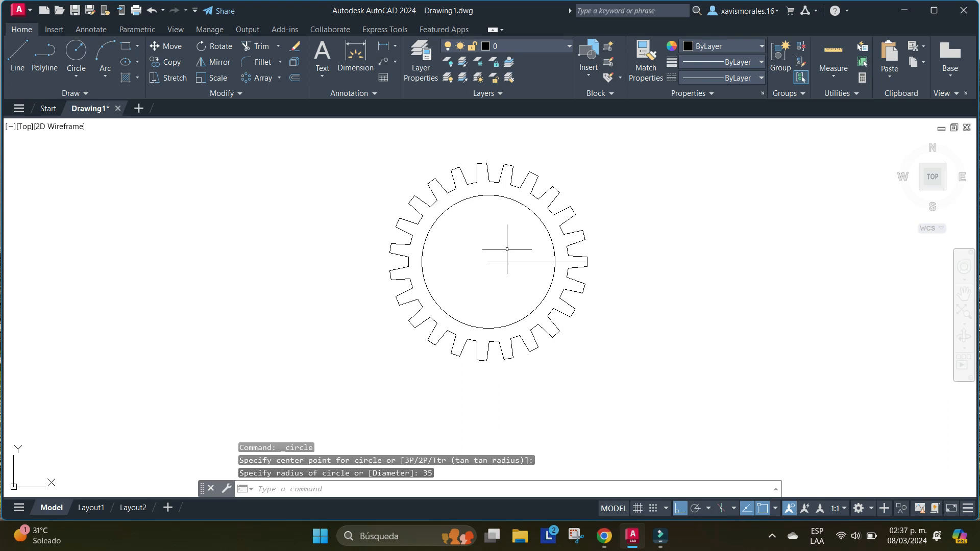
type("REgon")
key("Return")
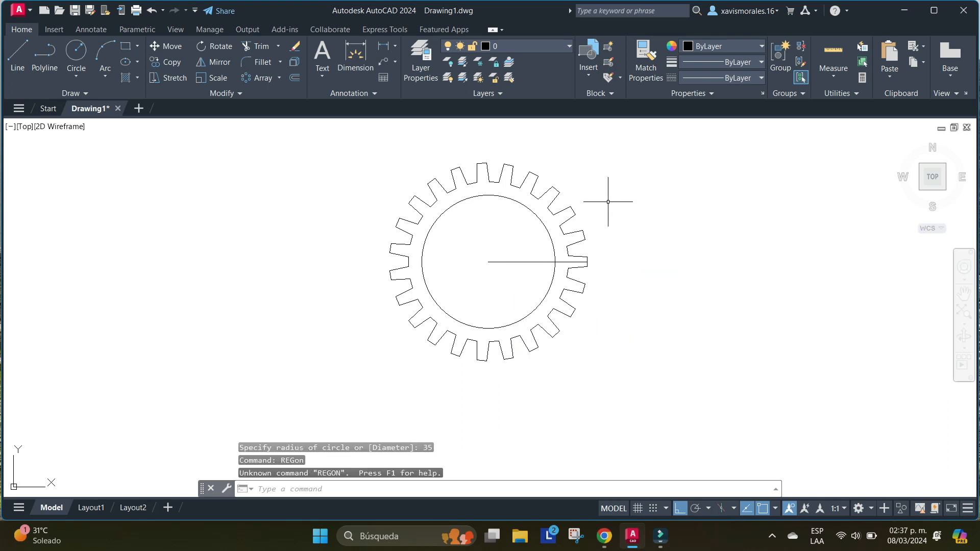
key("Escape")
key("Escape")
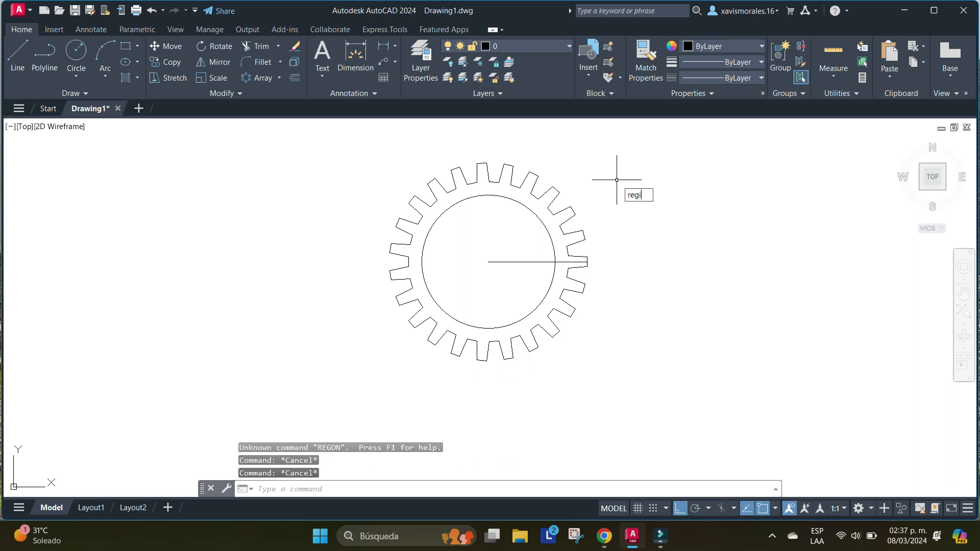
Convert the radius 35 circle inside the gear into a region
key("Return")
left_click(547, 229)
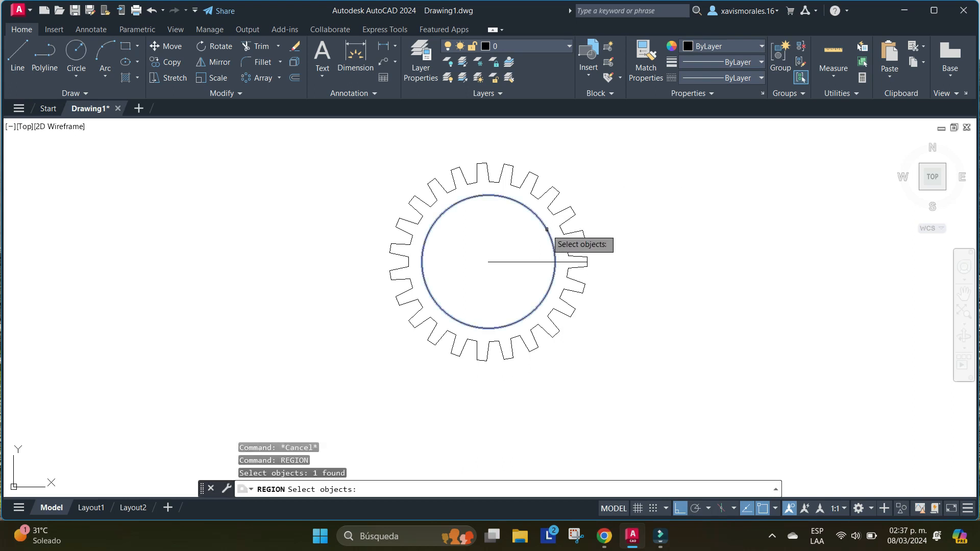
key("Return")
Subtract the circular region from the gear outline region to form a toothed ring
type("r")
key("BackSpace")
type("sub")
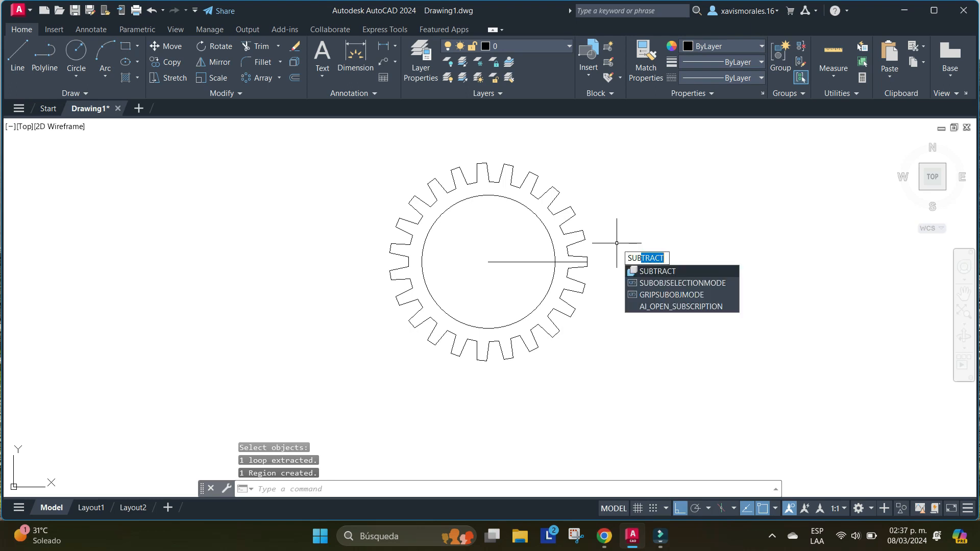
key("Return")
left_click(557, 243)
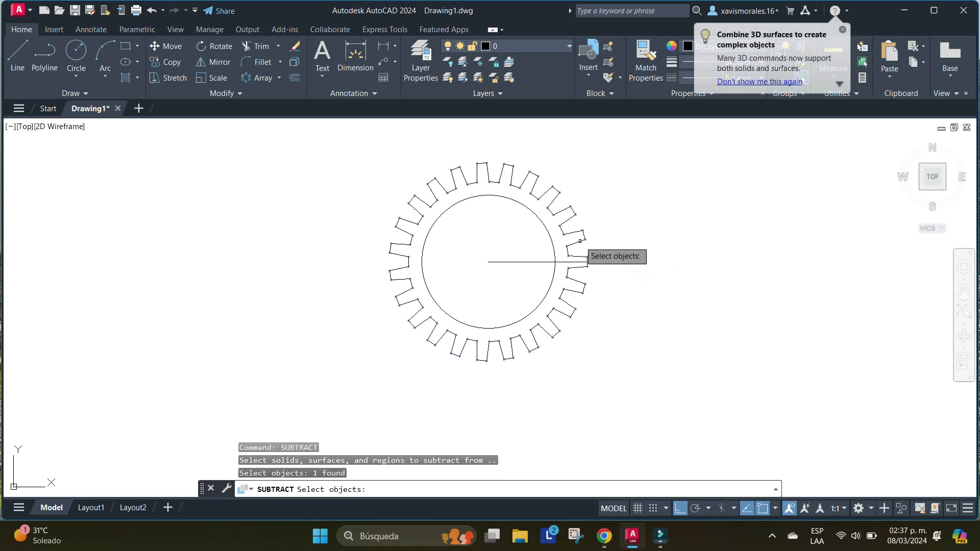
key("Return")
left_click(554, 245)
key("Return")
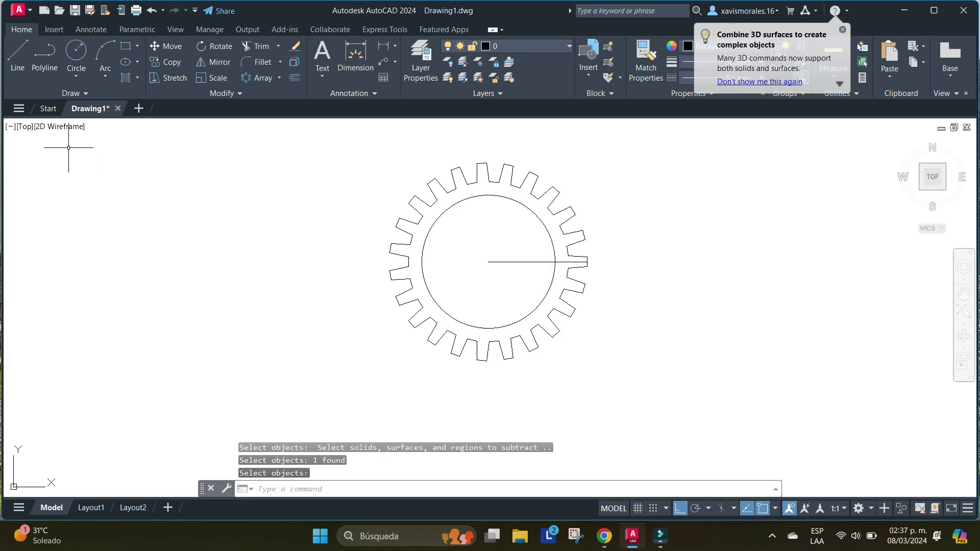
Preview the toothed ring in the Shaded visual style and return to 2D Wireframe
left_click(61, 126)
left_click(115, 210)
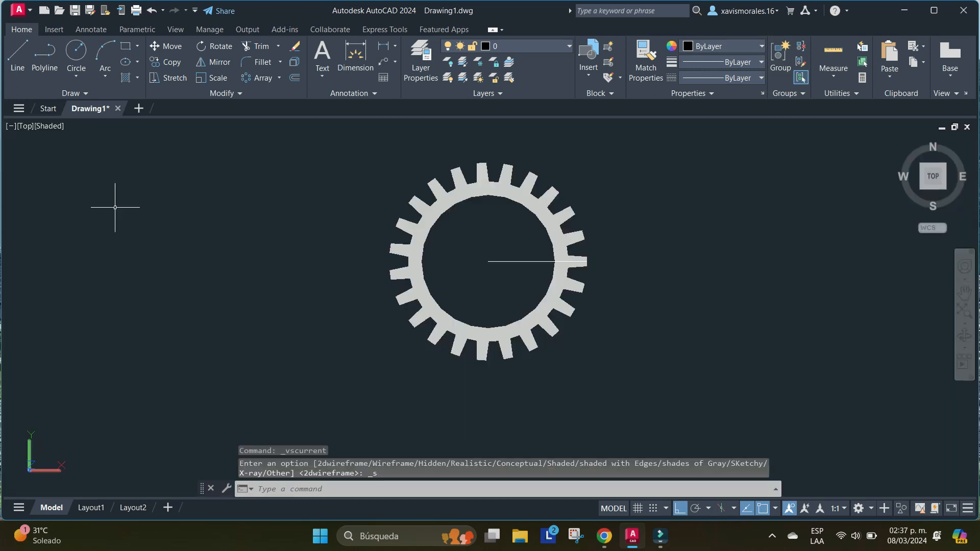
left_click(54, 128)
left_click(50, 126)
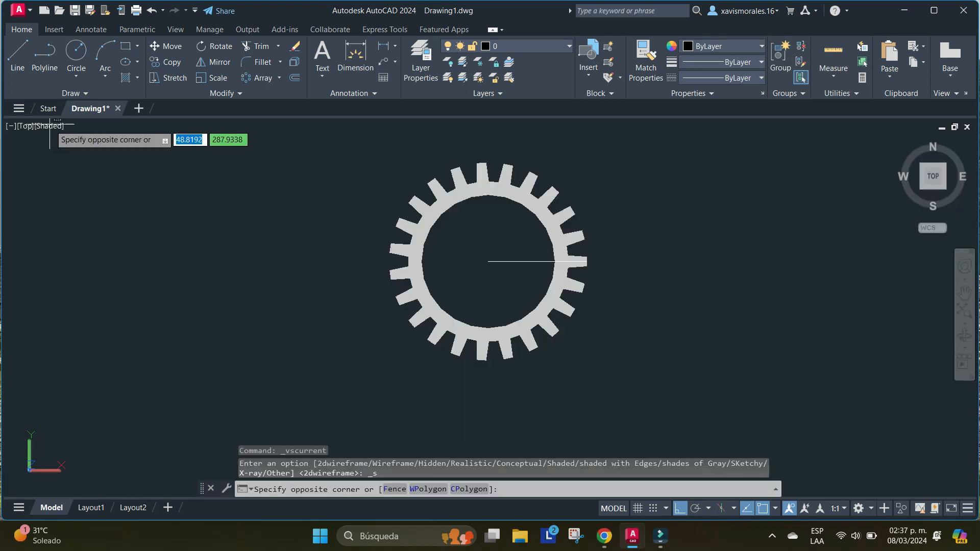
left_click(49, 126)
left_click(50, 126)
left_click(95, 157)
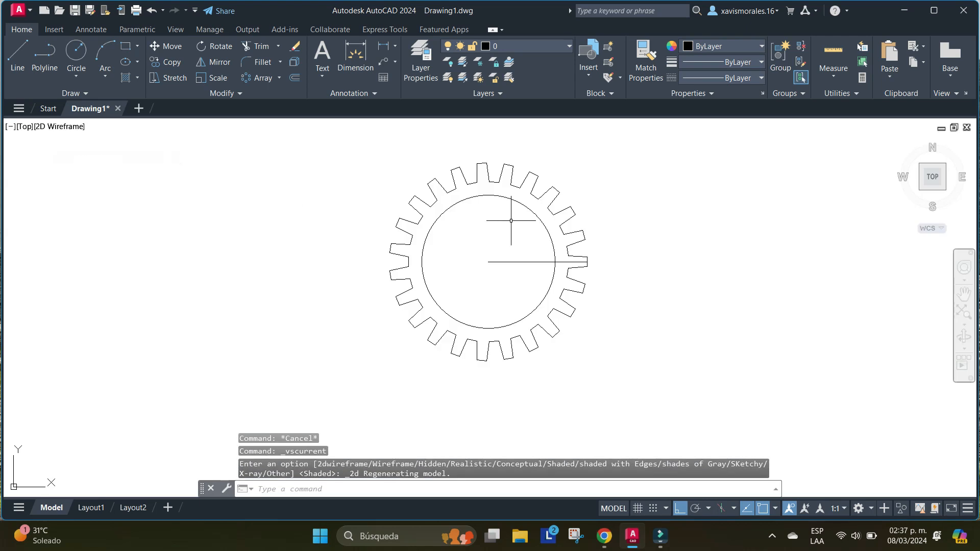
Draw two concentric circles with radii 15 and 10 at the gear's centre
left_click(76, 51)
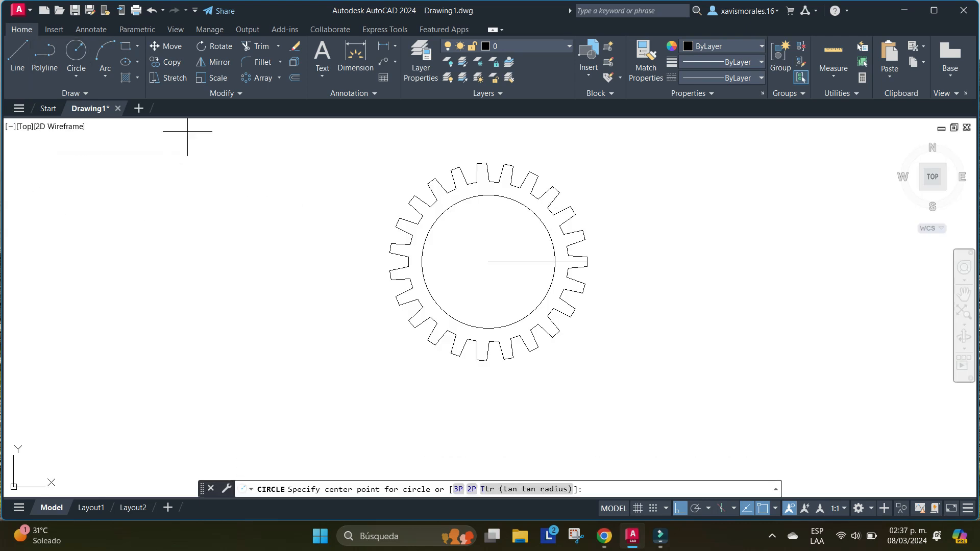
left_click(488, 262)
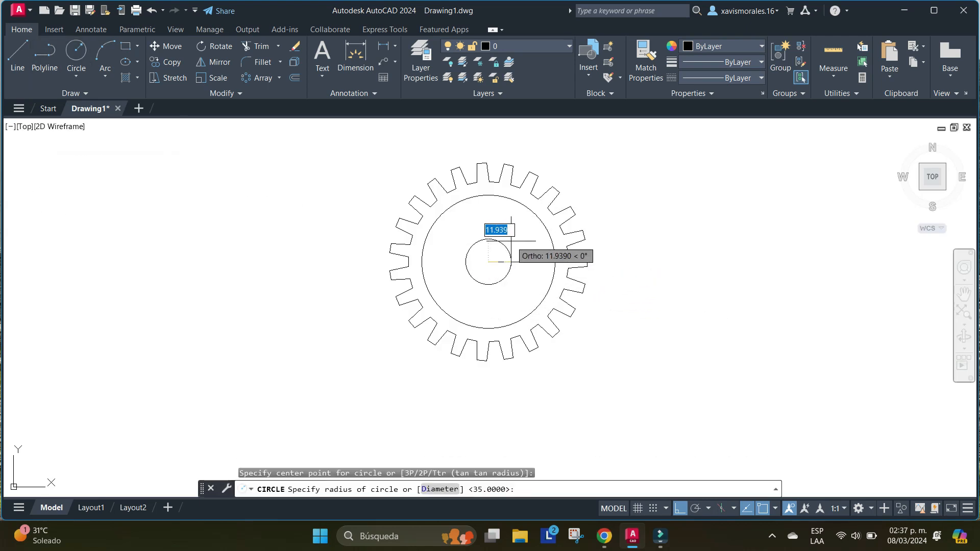
type("15")
key("Return")
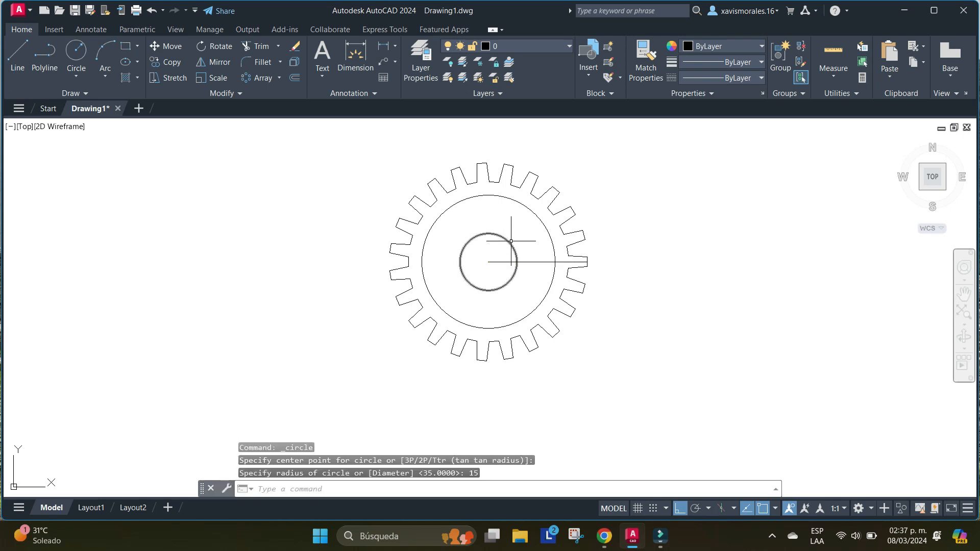
key("Return")
left_click(487, 262)
type("10")
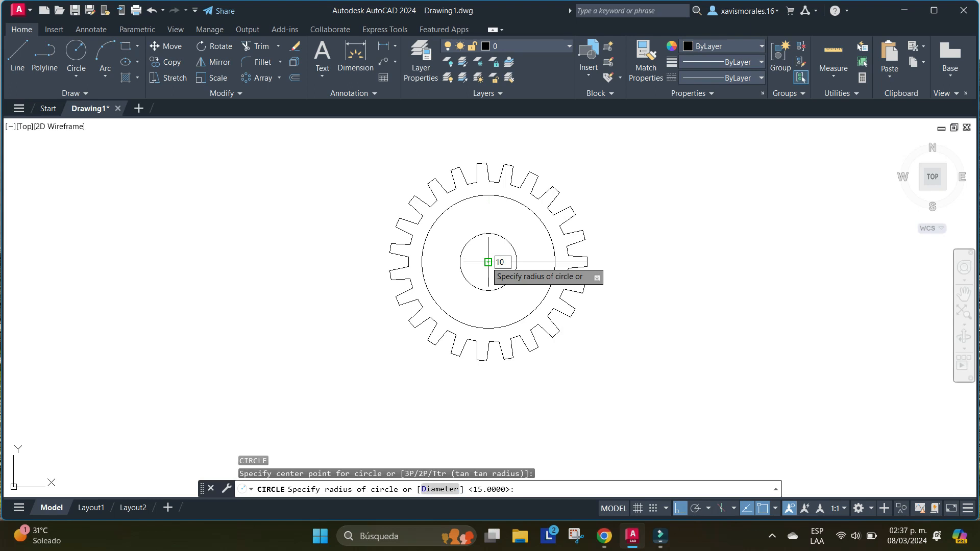
key("Return")
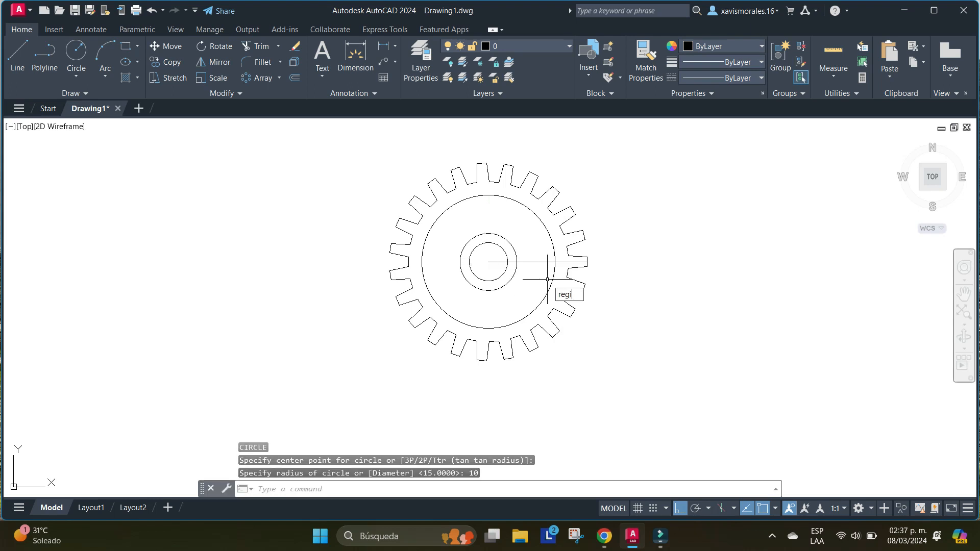
Convert the radius 15 and radius 10 circles at the gear's centre into regions
key("Return")
left_click(522, 230)
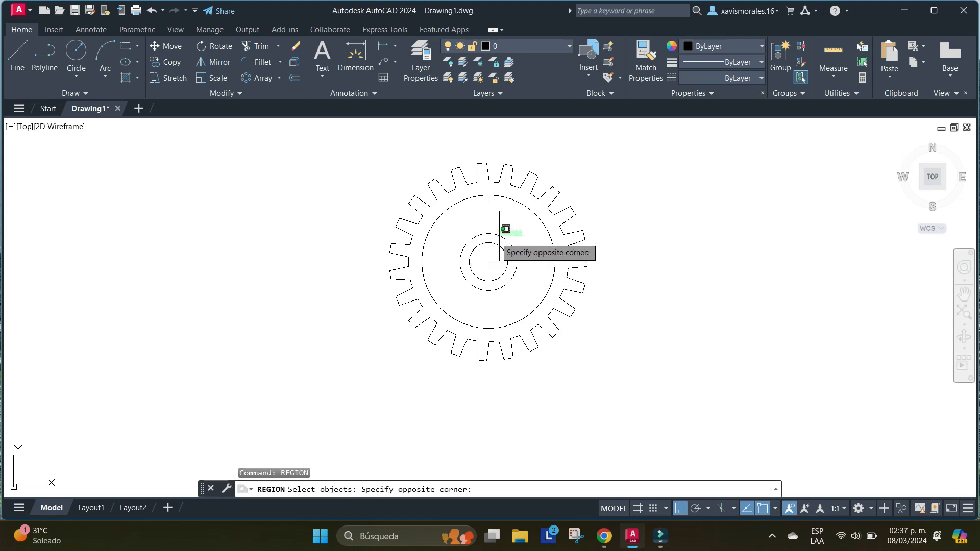
left_click(490, 247)
key("Return")
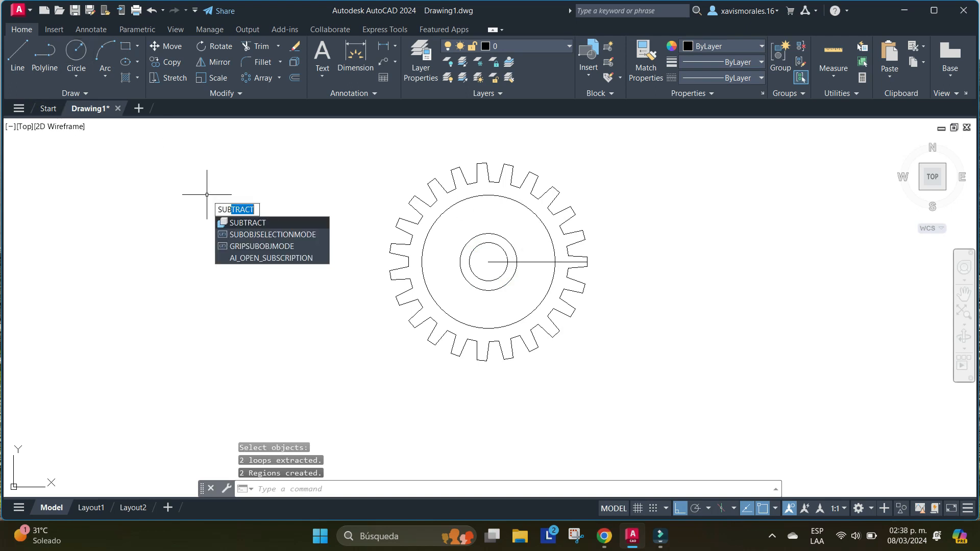
Subtract the radius 10 circular region from the radius 15 region to form the hub ring
key("Return")
left_click(508, 247)
key("Return")
left_click(507, 262)
key("Return")
Preview the toothed ring and hub in the Shaded visual style and return to 2D Wireframe
left_click(60, 126)
left_click(122, 210)
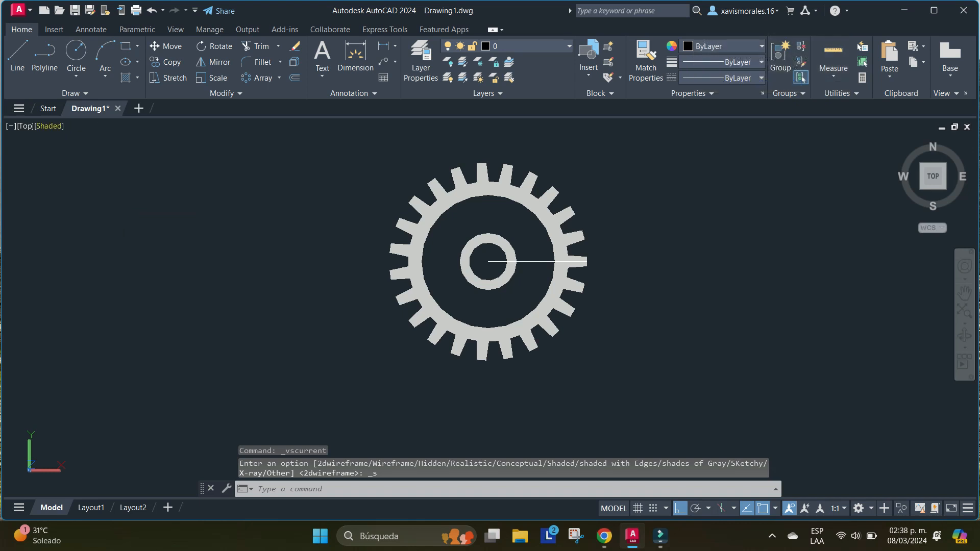
left_click(49, 125)
left_click(97, 158)
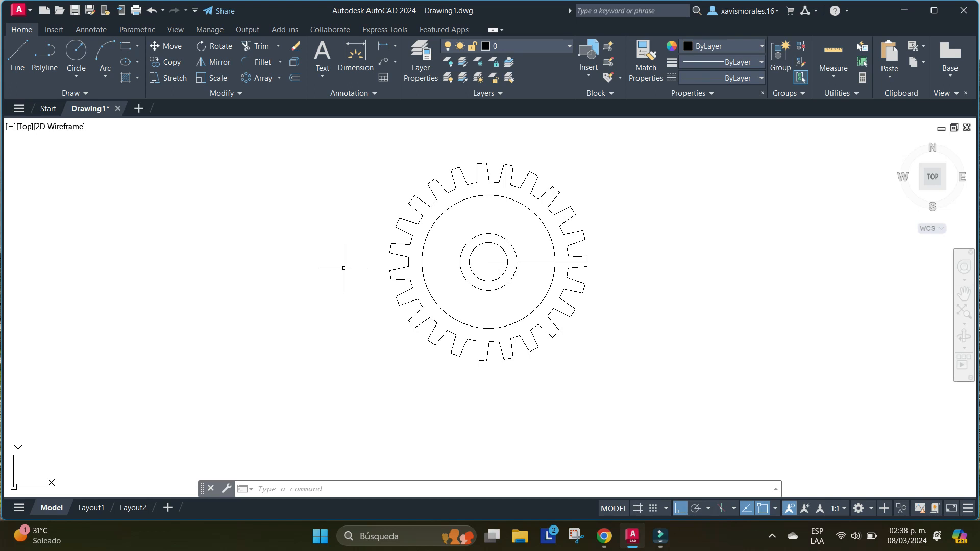
Draw a rectangle 21 wide by 5 high in the empty space to the right of the gear
type("c")
key("Return")
left_click(617, 252)
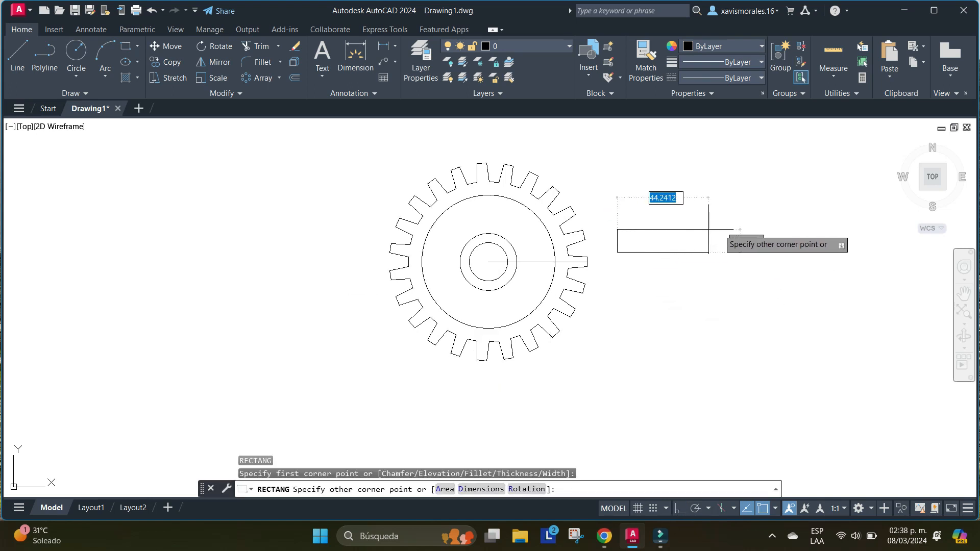
type("@21")
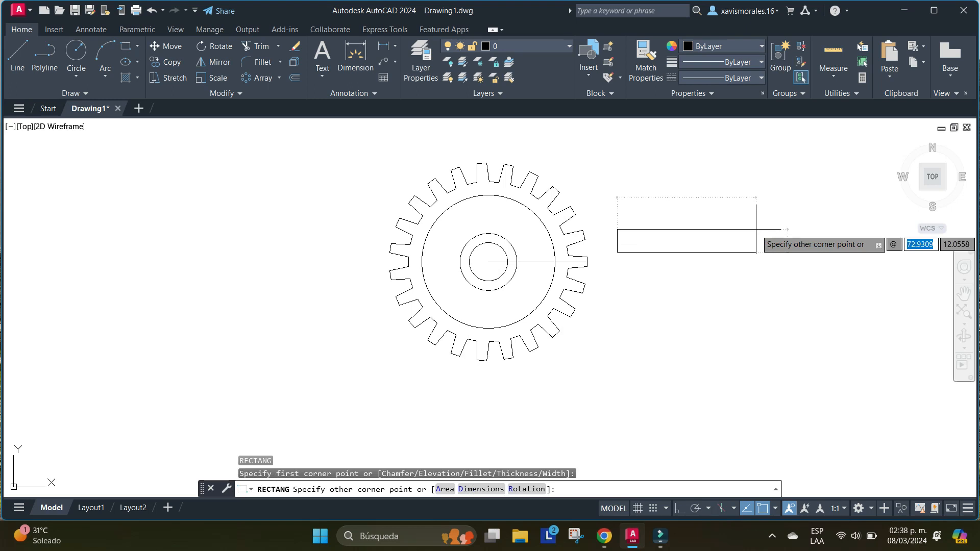
key("Tab")
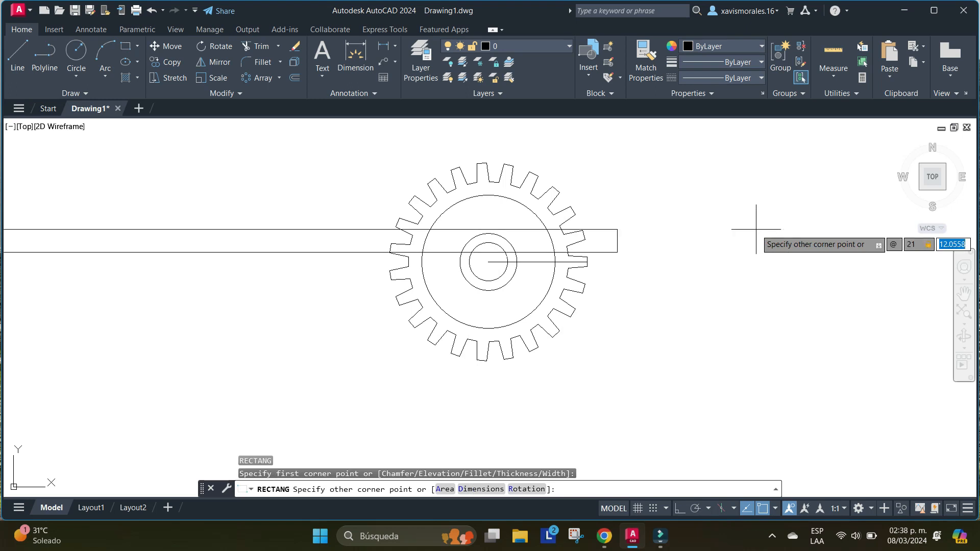
type("5")
key("Return")
type("m")
key("Return")
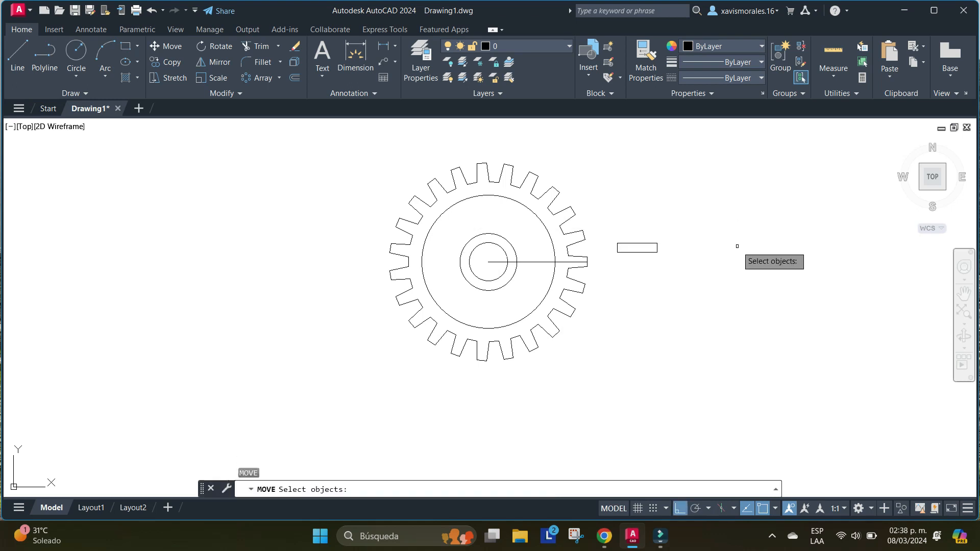
key("Escape")
key("Escape")
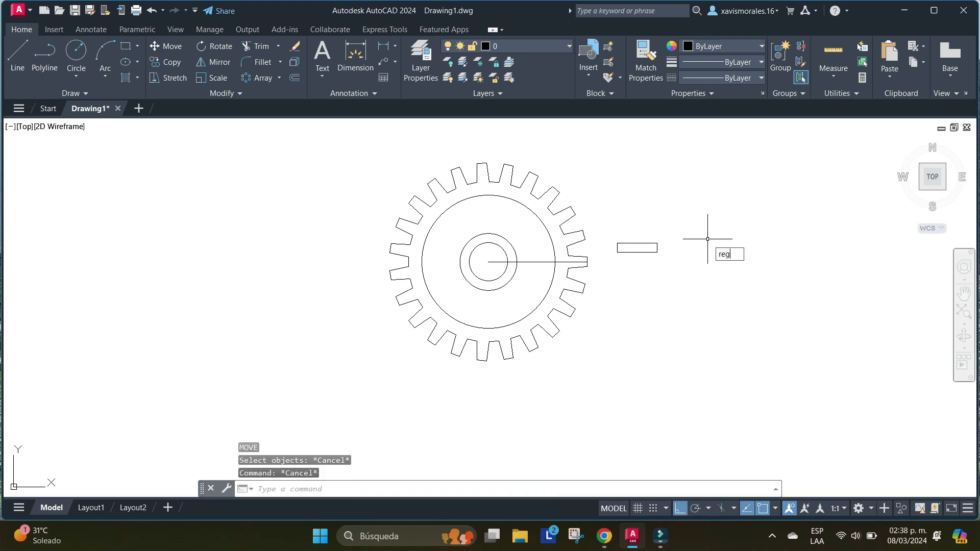
Convert the 21 by 5 rectangle beside the gear into a region
type("region")
key("Return")
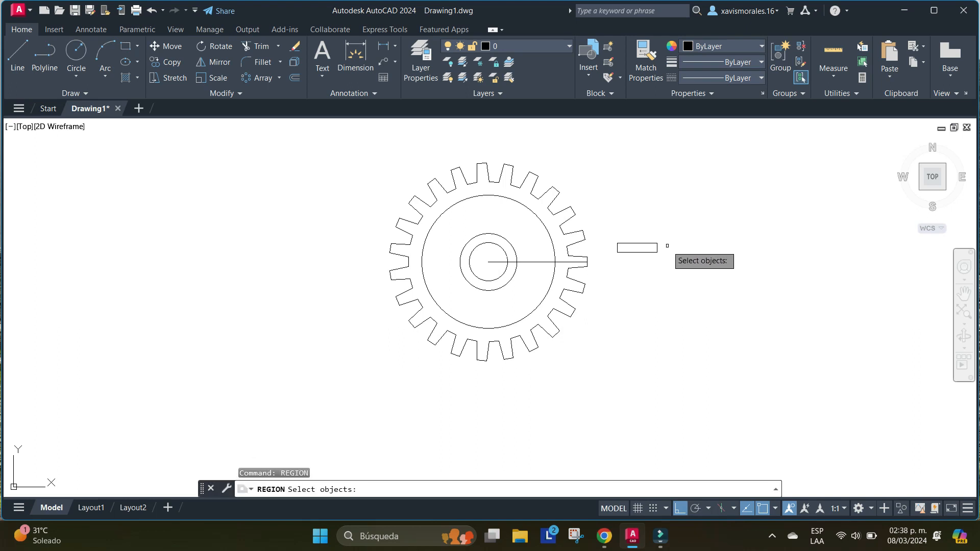
left_click(657, 249)
key("Return")
Move the rectangular region by its right edge's midpoint onto the right quadrant of the ring's radius 35 inner circle
scroll(657, 248, "up", 5)
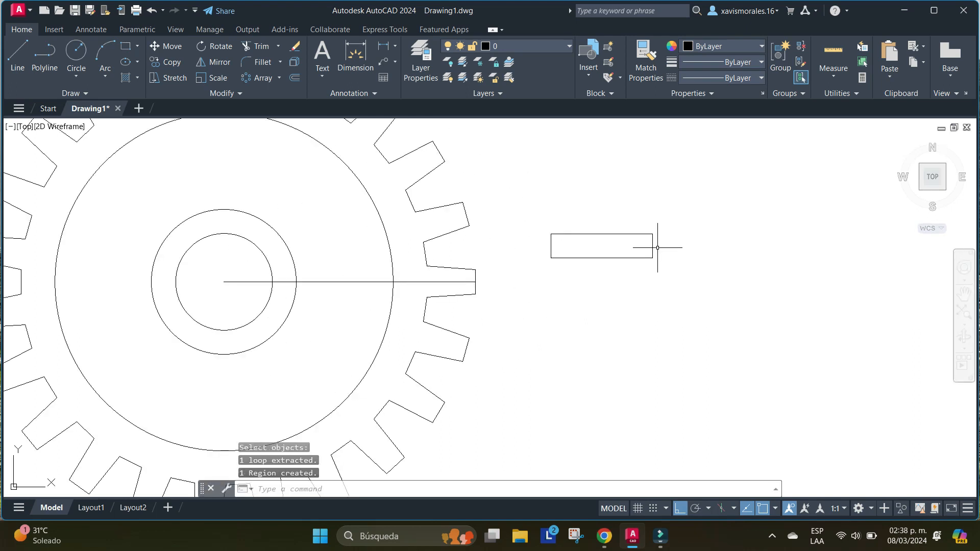
type("m")
key("Return")
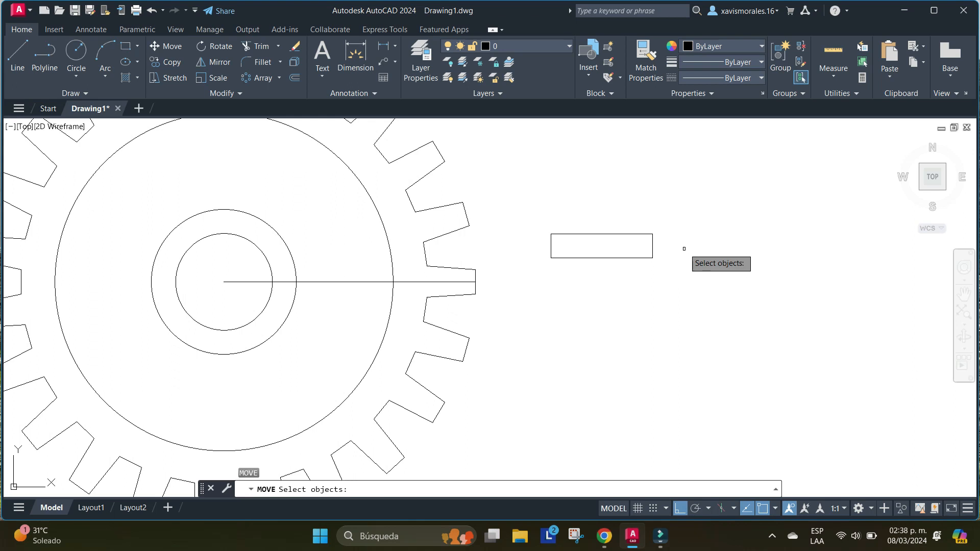
left_click(653, 246)
key("Return")
left_click(652, 246)
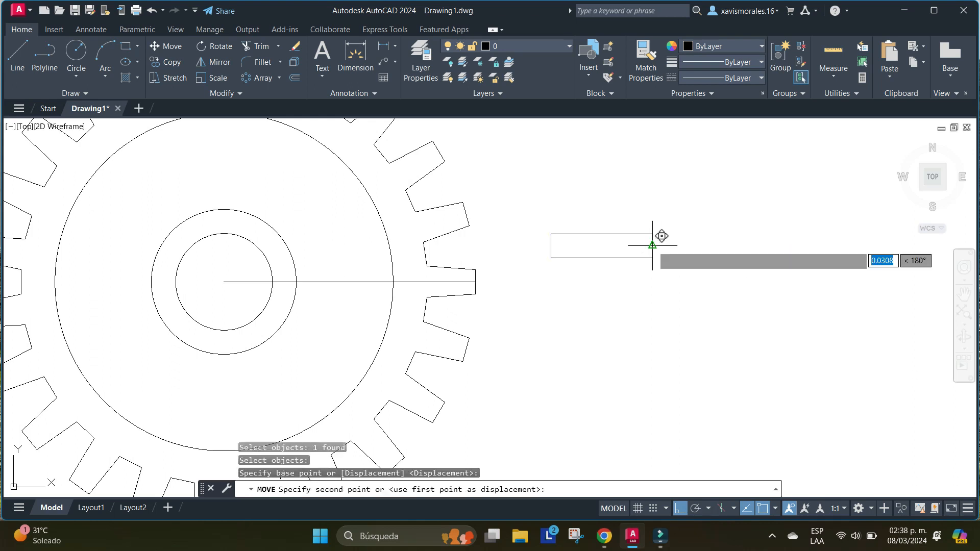
left_click(392, 282)
Create a polar array of the rectangular spoke about the gear's centre with 9 items over 360 degrees
scroll(601, 288, "down", 3)
middle_click_drag(621, 305, 610, 345)
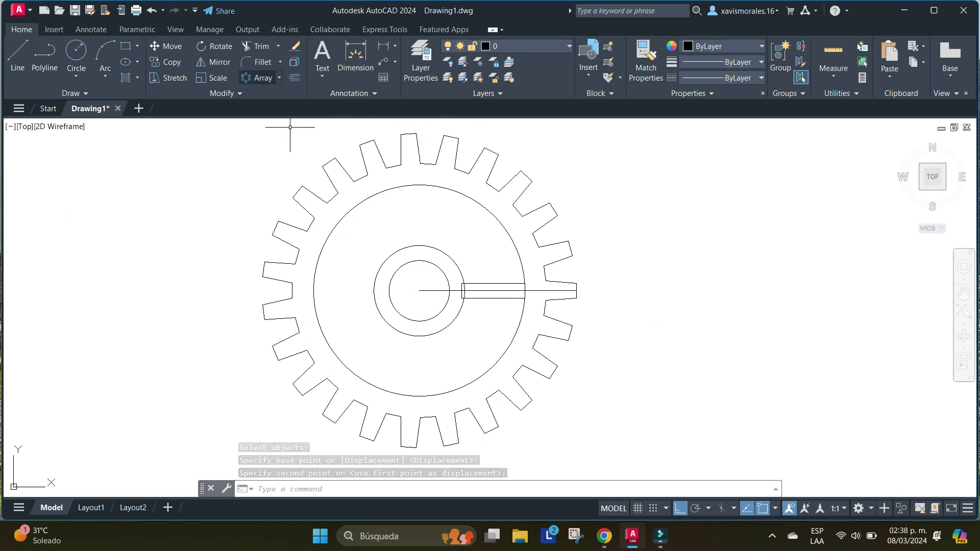
left_click(262, 78)
left_click(493, 283)
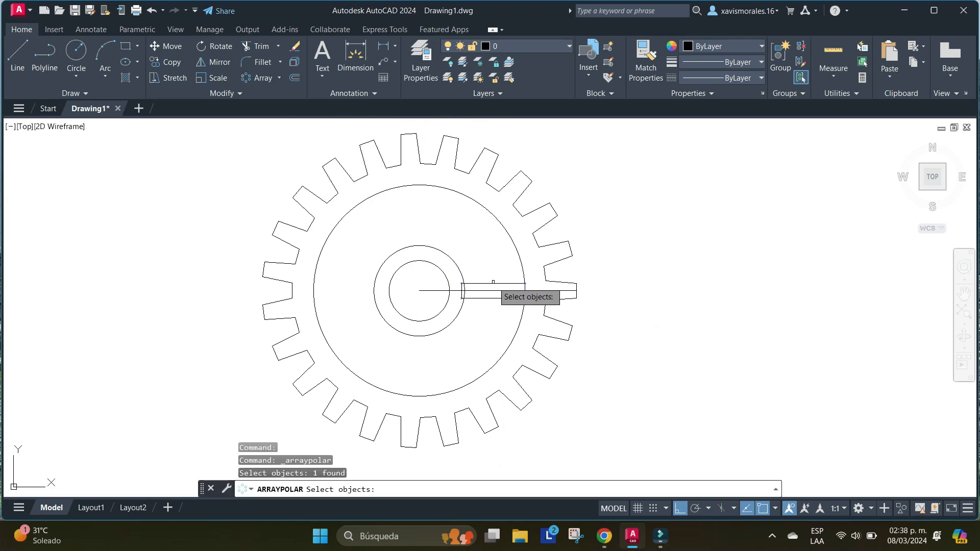
left_click(492, 283)
key("Return")
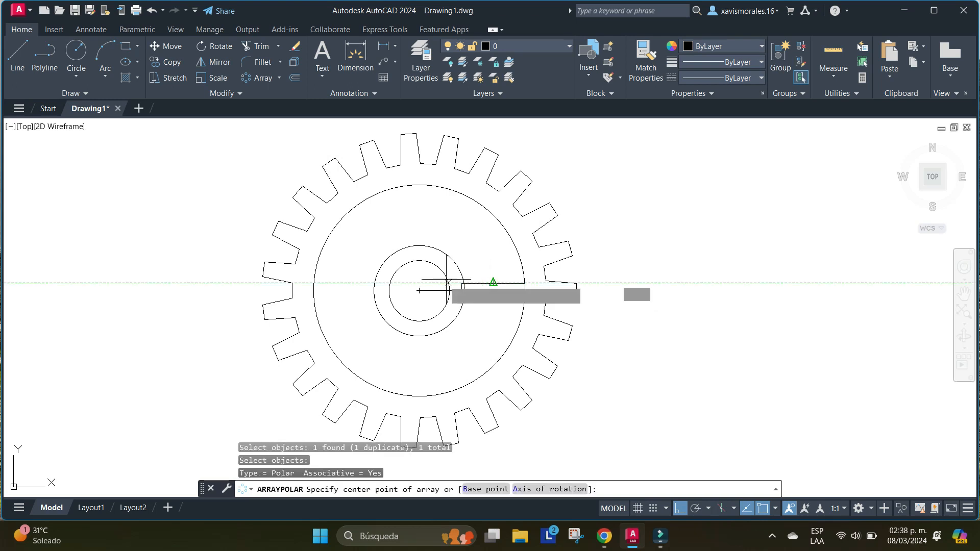
left_click(419, 291)
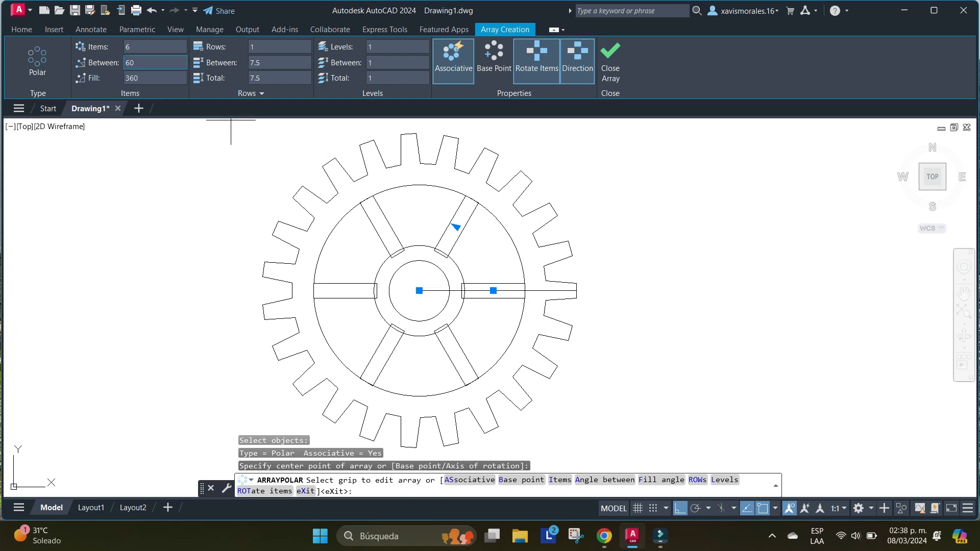
key("Return")
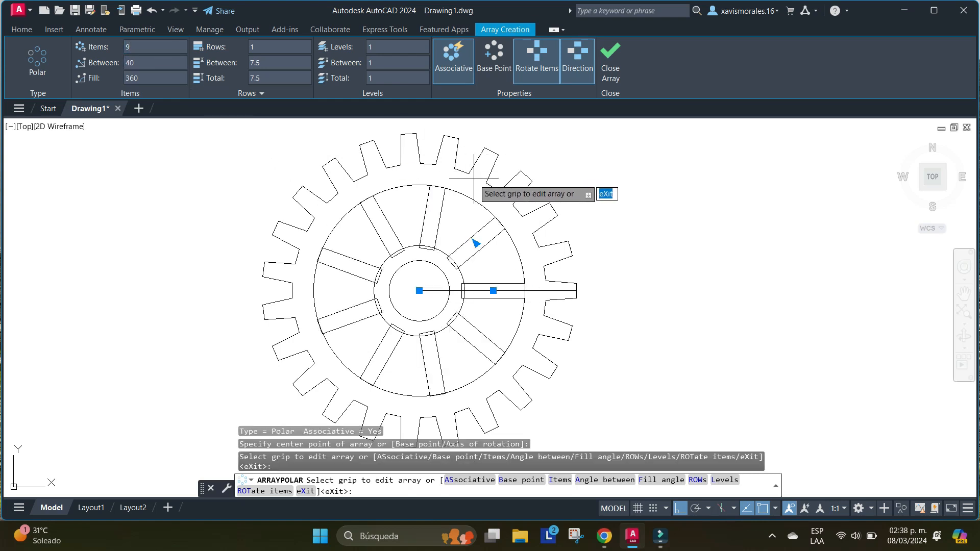
key("Return")
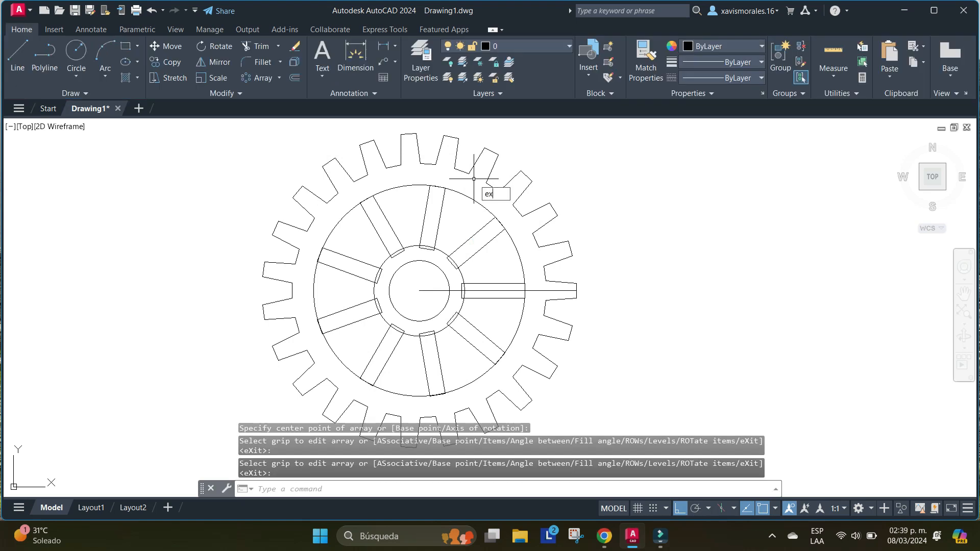
Explode the polar array of spokes into separate regions
left_click(507, 220)
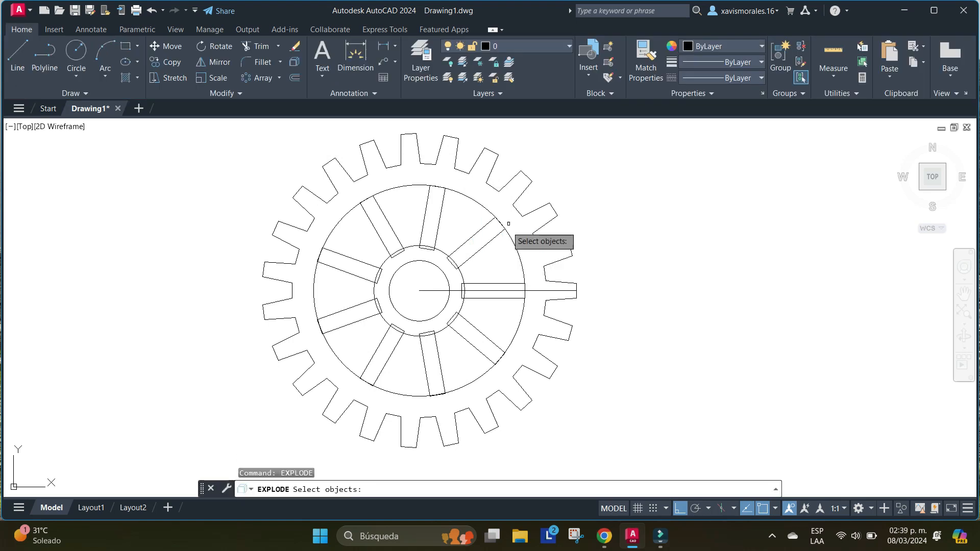
left_click(488, 253)
key("Return")
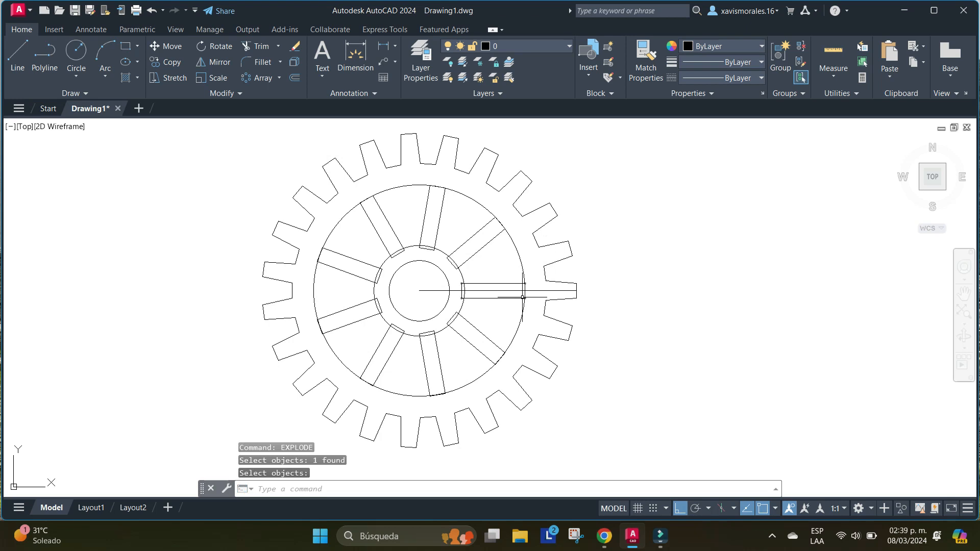
Unite all nine spoke regions with the hub ring using Union, including the horizontal right-hand spoke
type("U")
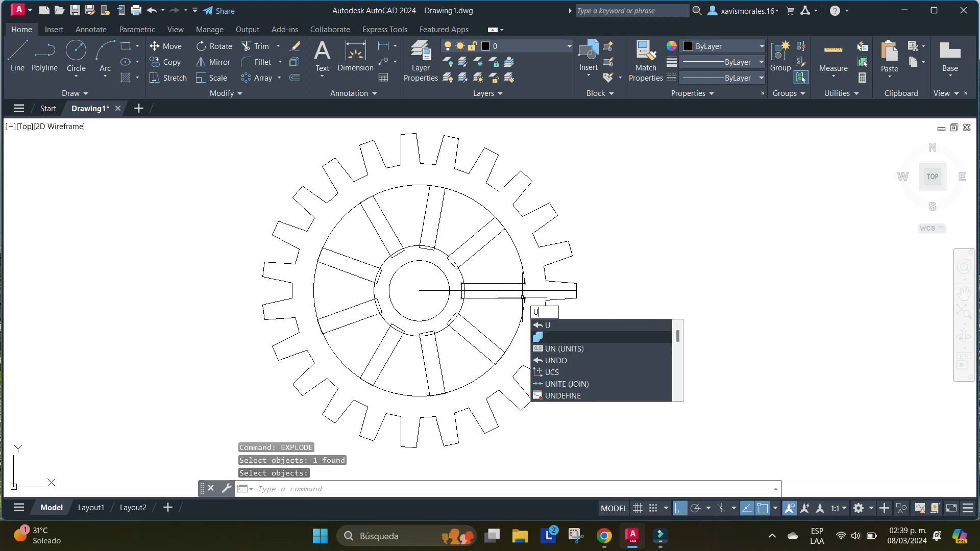
left_click(597, 336)
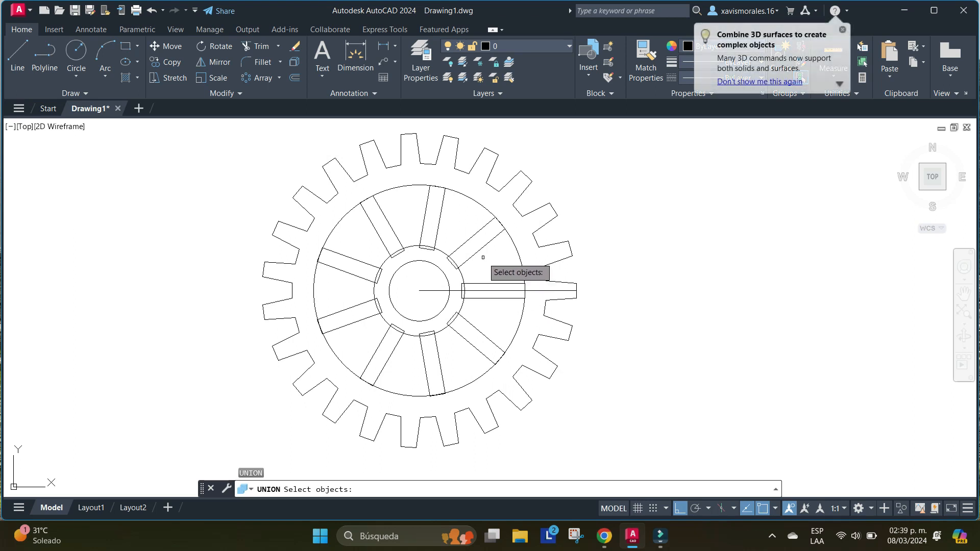
left_click(460, 236)
left_click(365, 335)
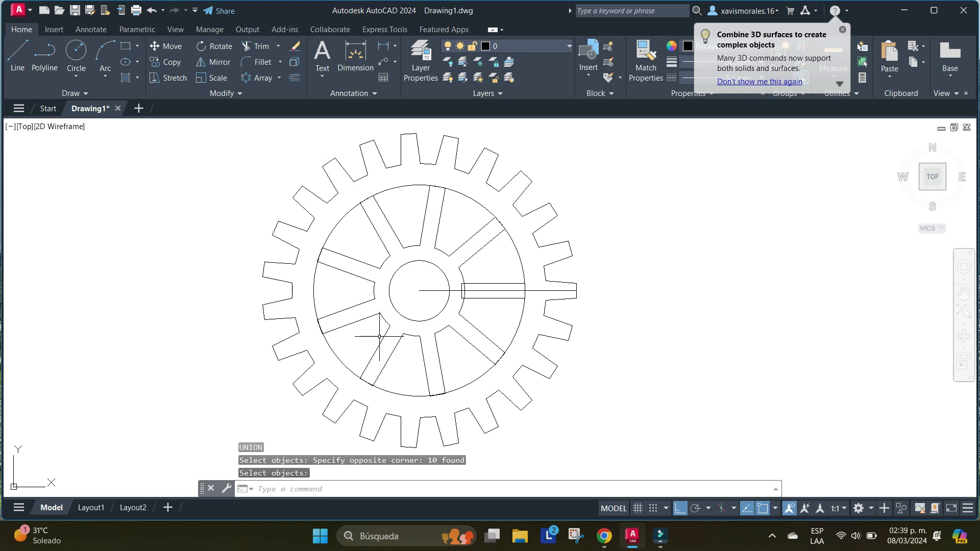
key("Return")
key("Return")
left_click(493, 275)
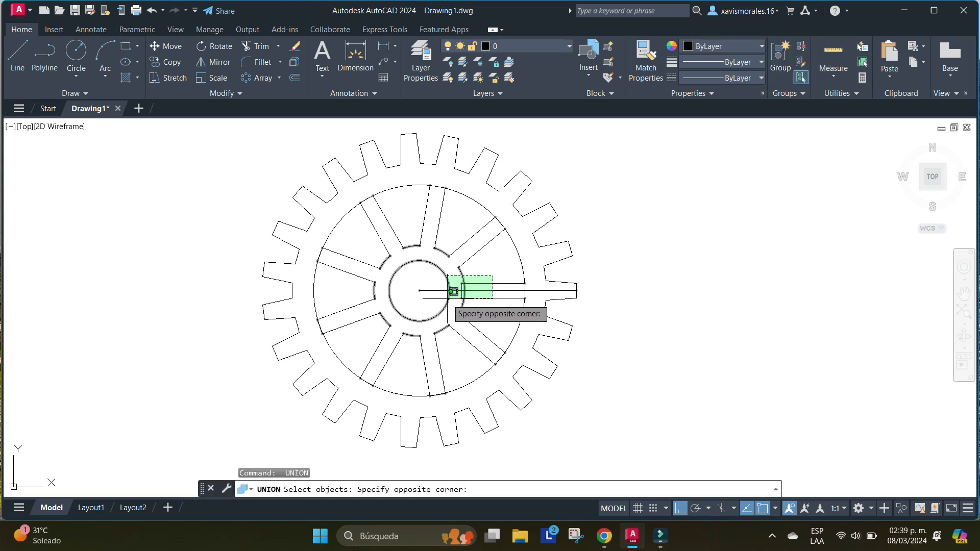
left_click(452, 291)
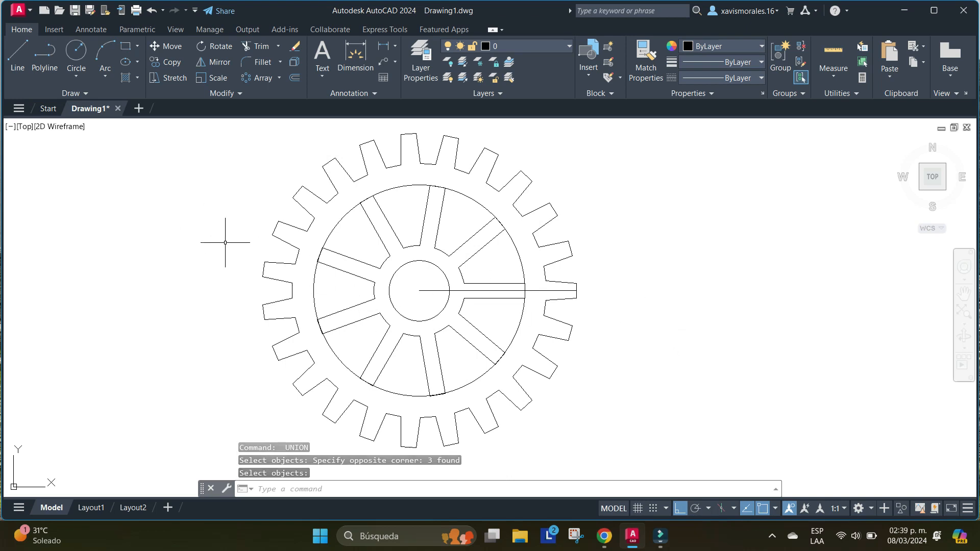
type("U")
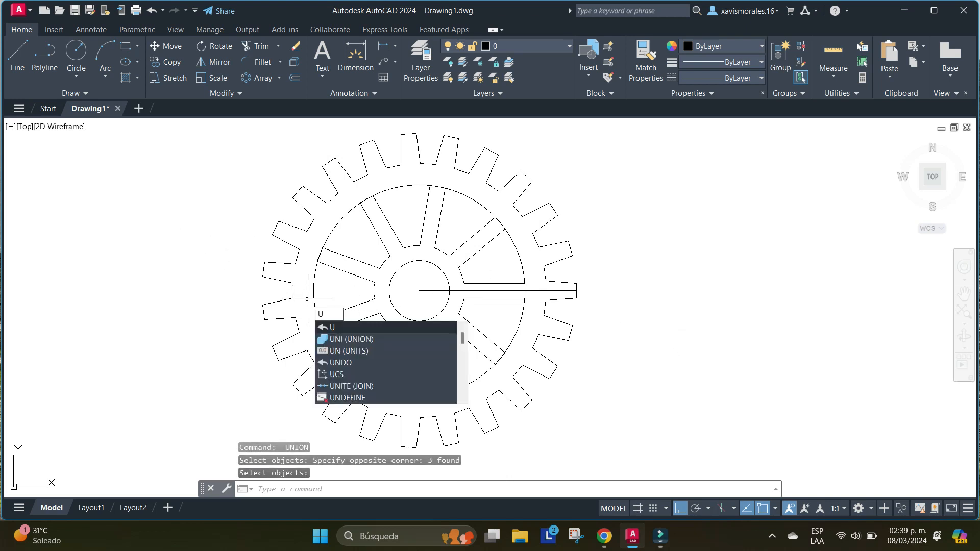
key("Escape")
key("Escape")
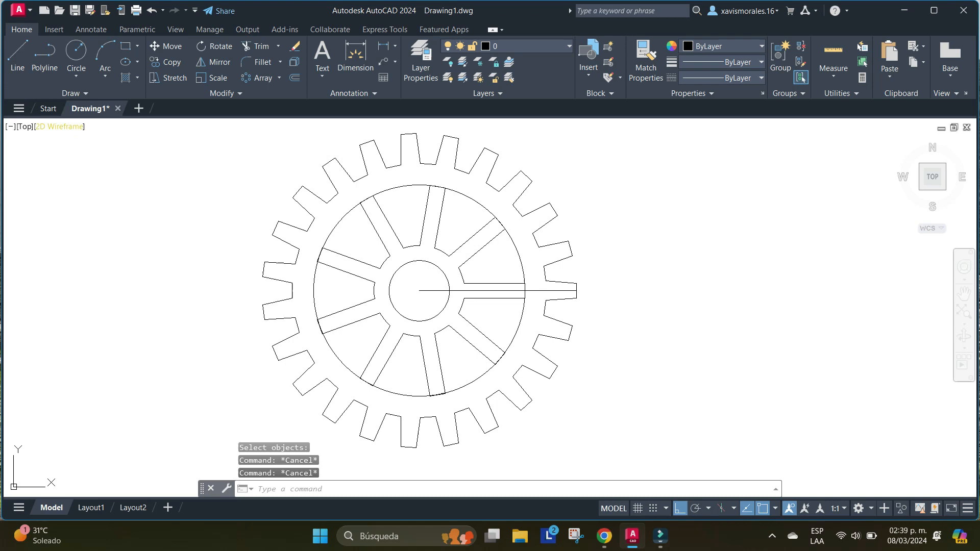
Preview the spoked gear in the Shaded visual style and return to 2D Wireframe
left_click(66, 126)
left_click(102, 211)
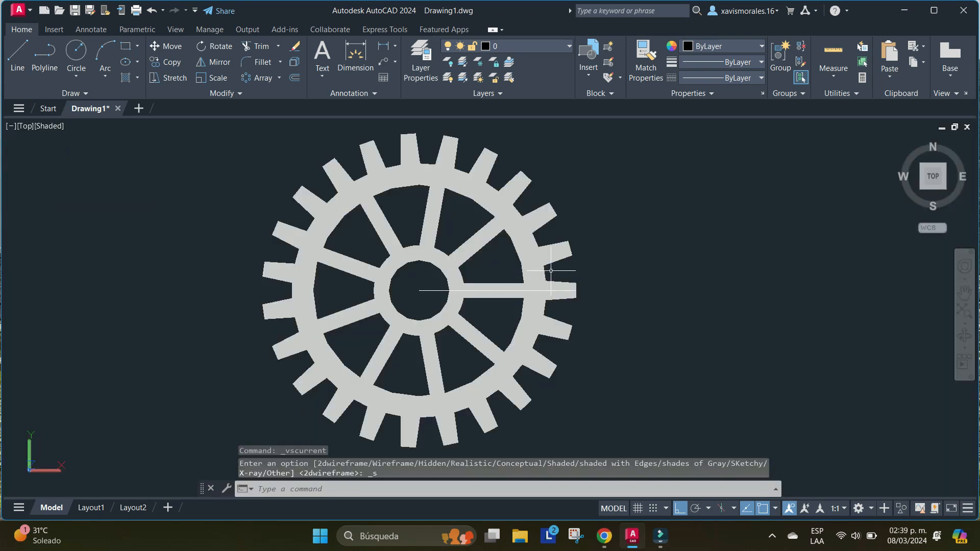
left_click(49, 126)
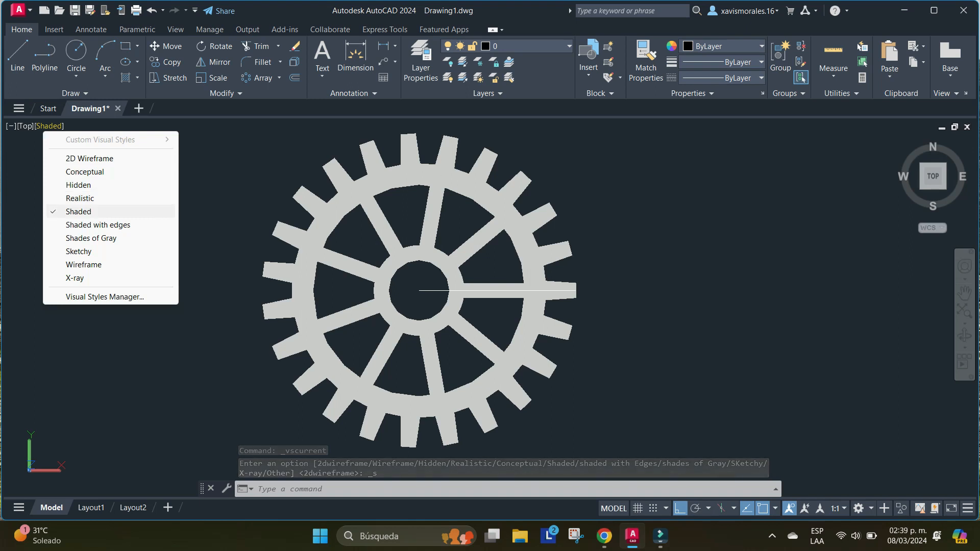
left_click(89, 158)
Unite the spoked hub with the outer toothed ring into a single region using Union
type("uno")
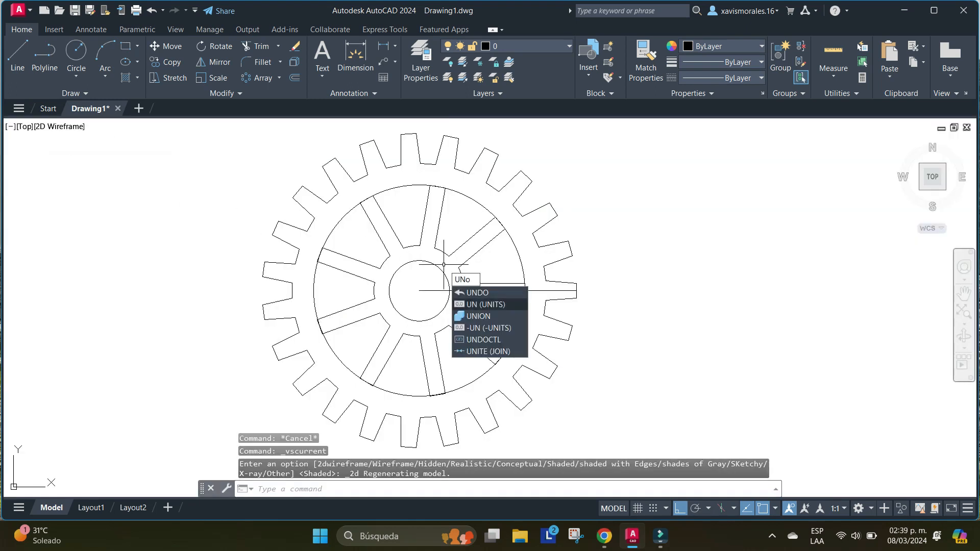
left_click(474, 316)
left_click(566, 201)
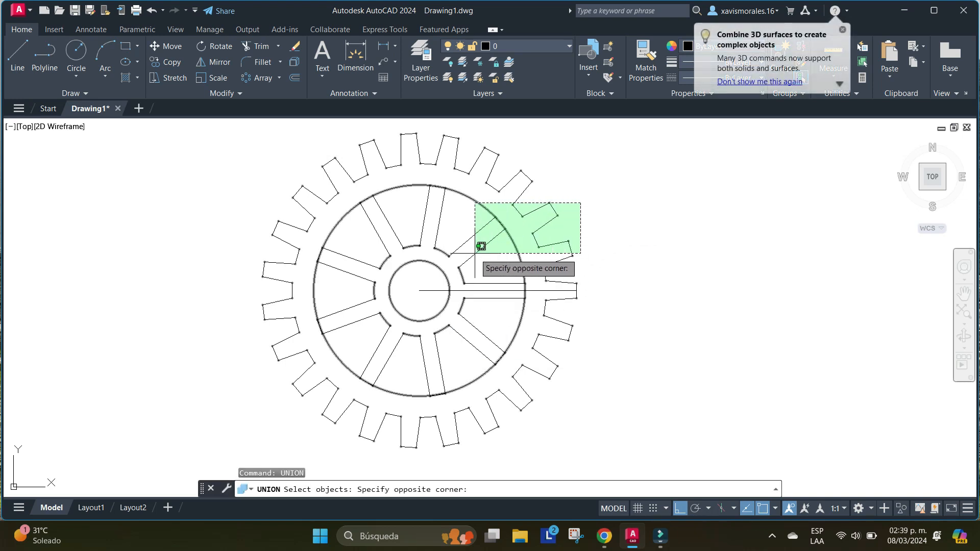
left_click(475, 254)
key("Return")
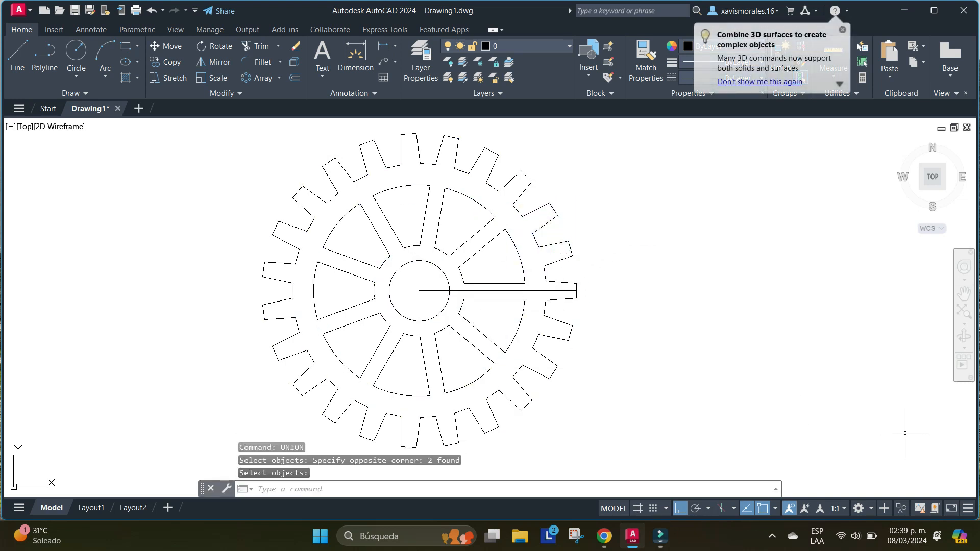
Switch the model to the SE Isometric view with the gear enlarged
left_click(24, 126)
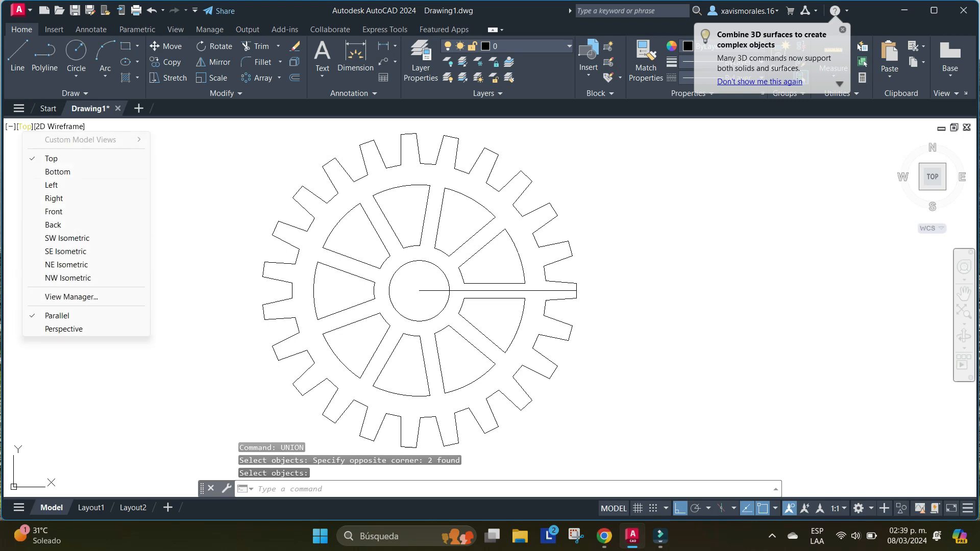
left_click(84, 251)
scroll(531, 319, "up", 4)
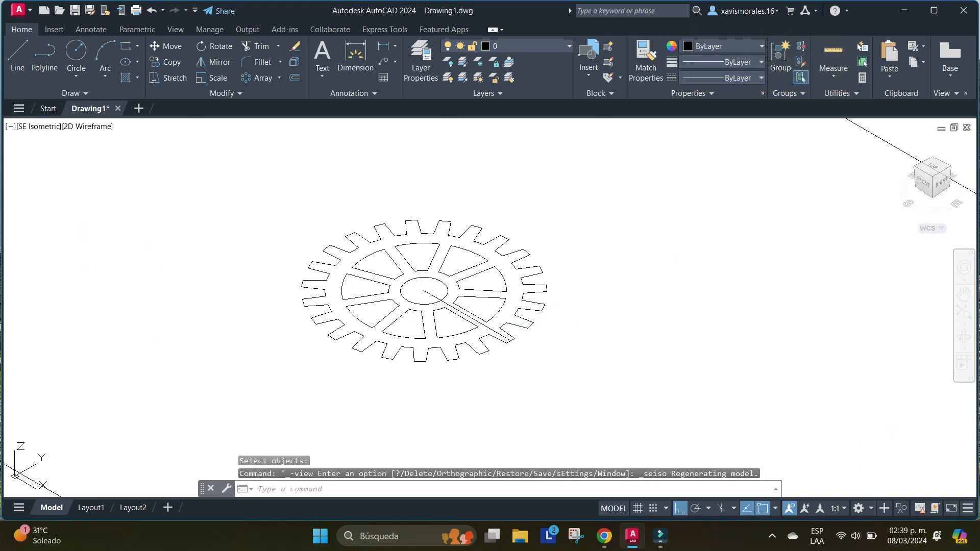
Switch to the 3D Basics workspace and extrude the joined gear region to a height of 5
left_click(859, 508)
left_click(877, 412)
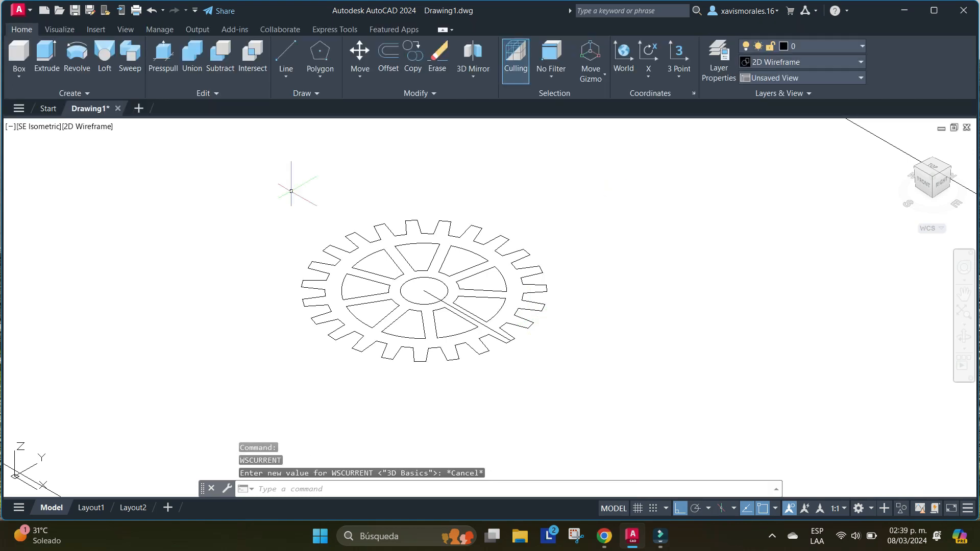
left_click(46, 54)
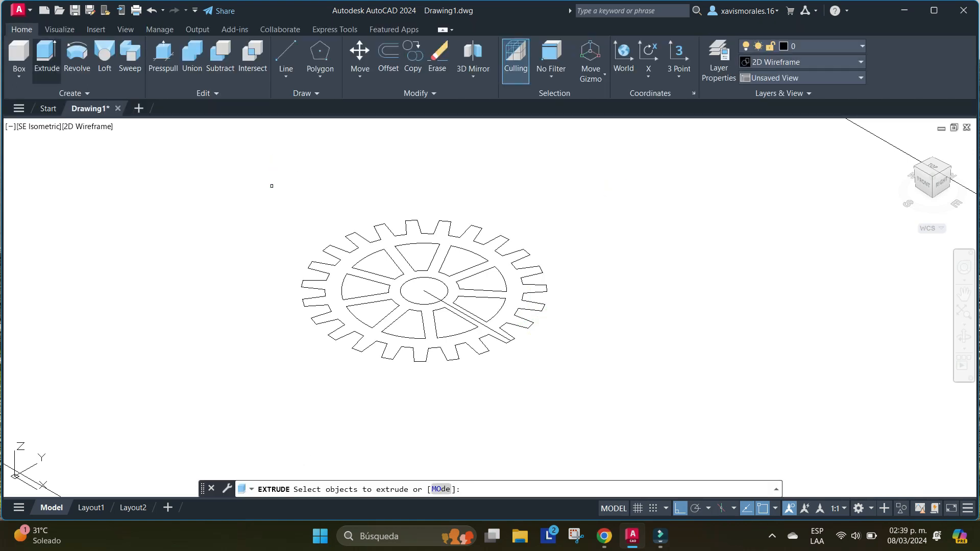
left_click(421, 238)
key("Return")
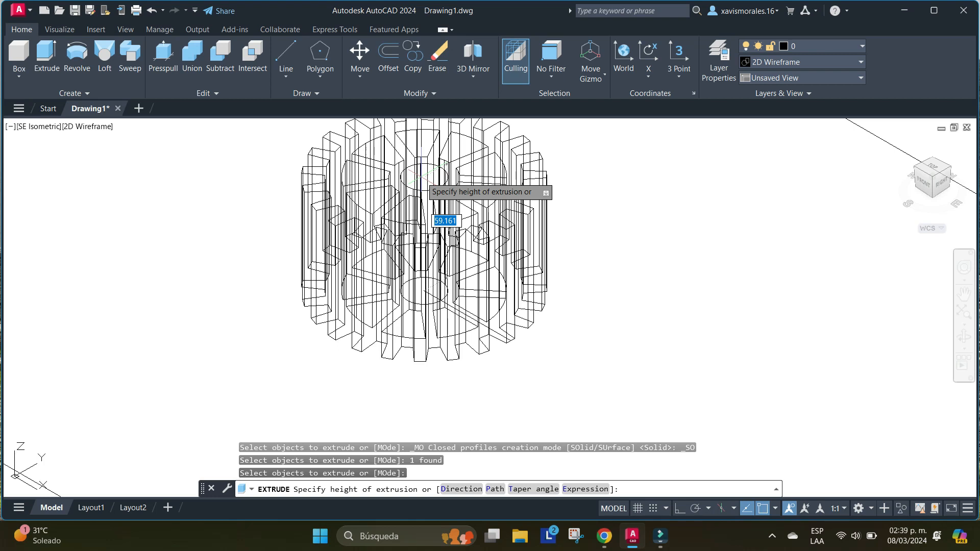
type("5")
key("Return")
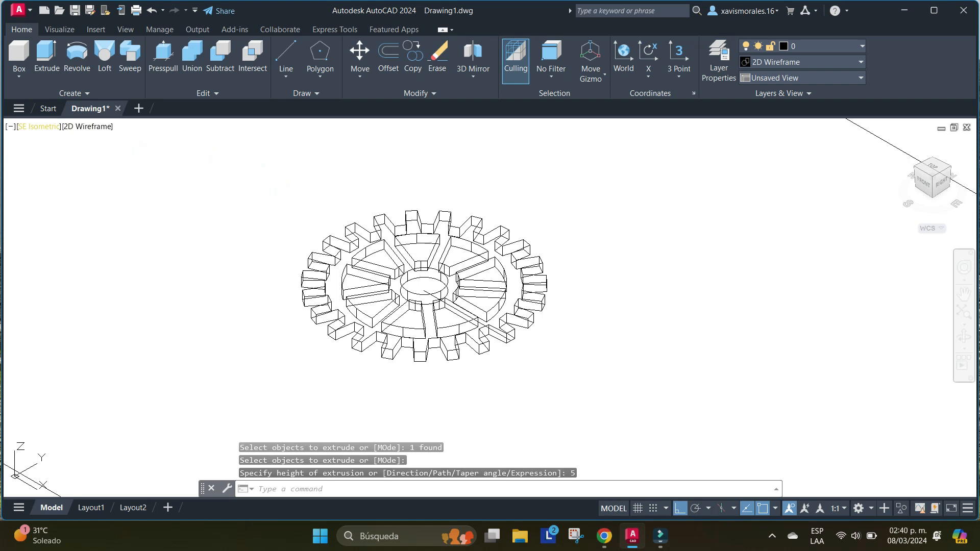
Display the extruded gear in the Shaded visual style, enlarged in the SE Isometric view
left_click(43, 126)
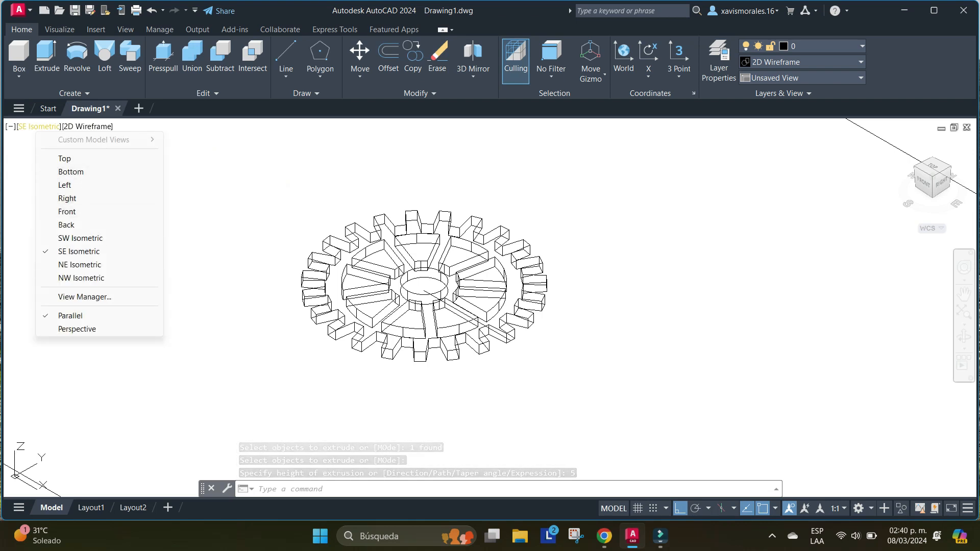
left_click(97, 126)
left_click(125, 211)
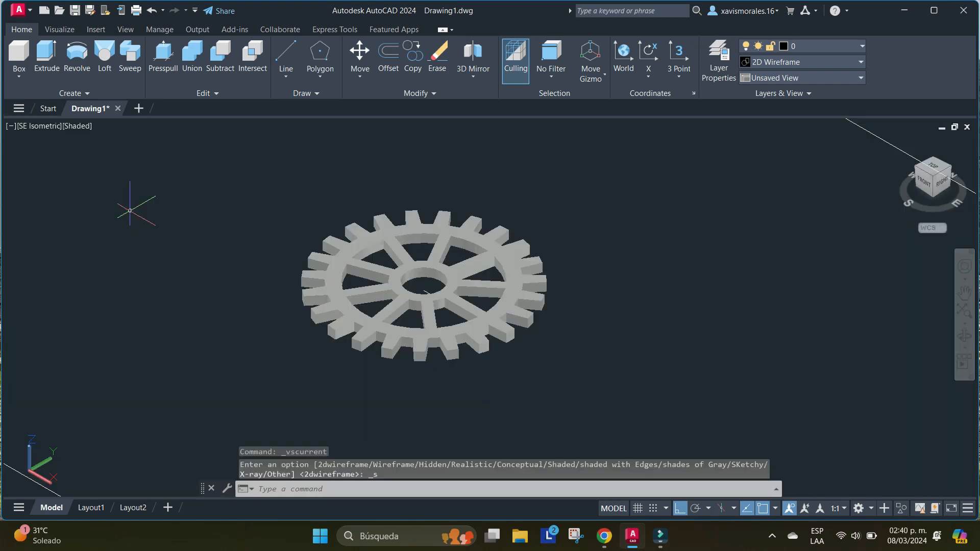
scroll(481, 270, "up", 3)
scroll(585, 276, "down", 1)
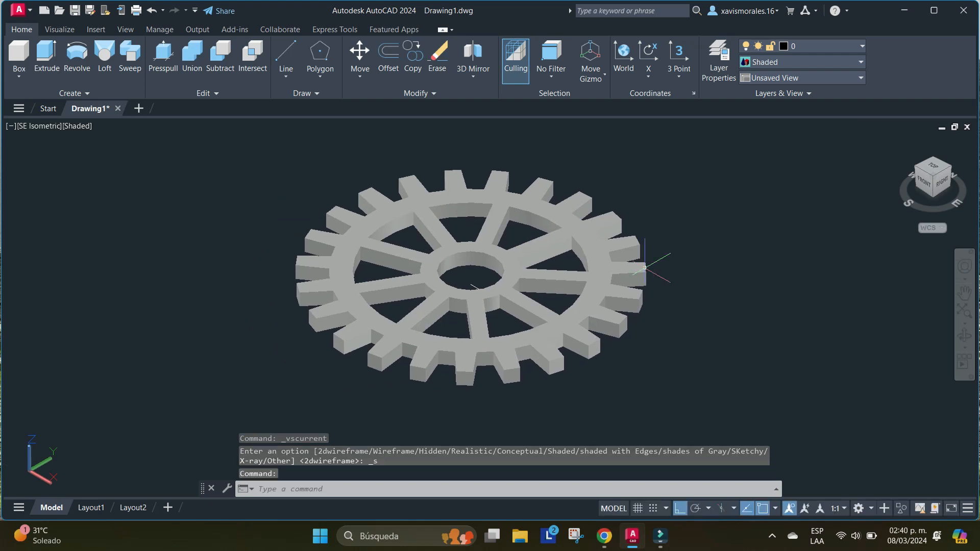